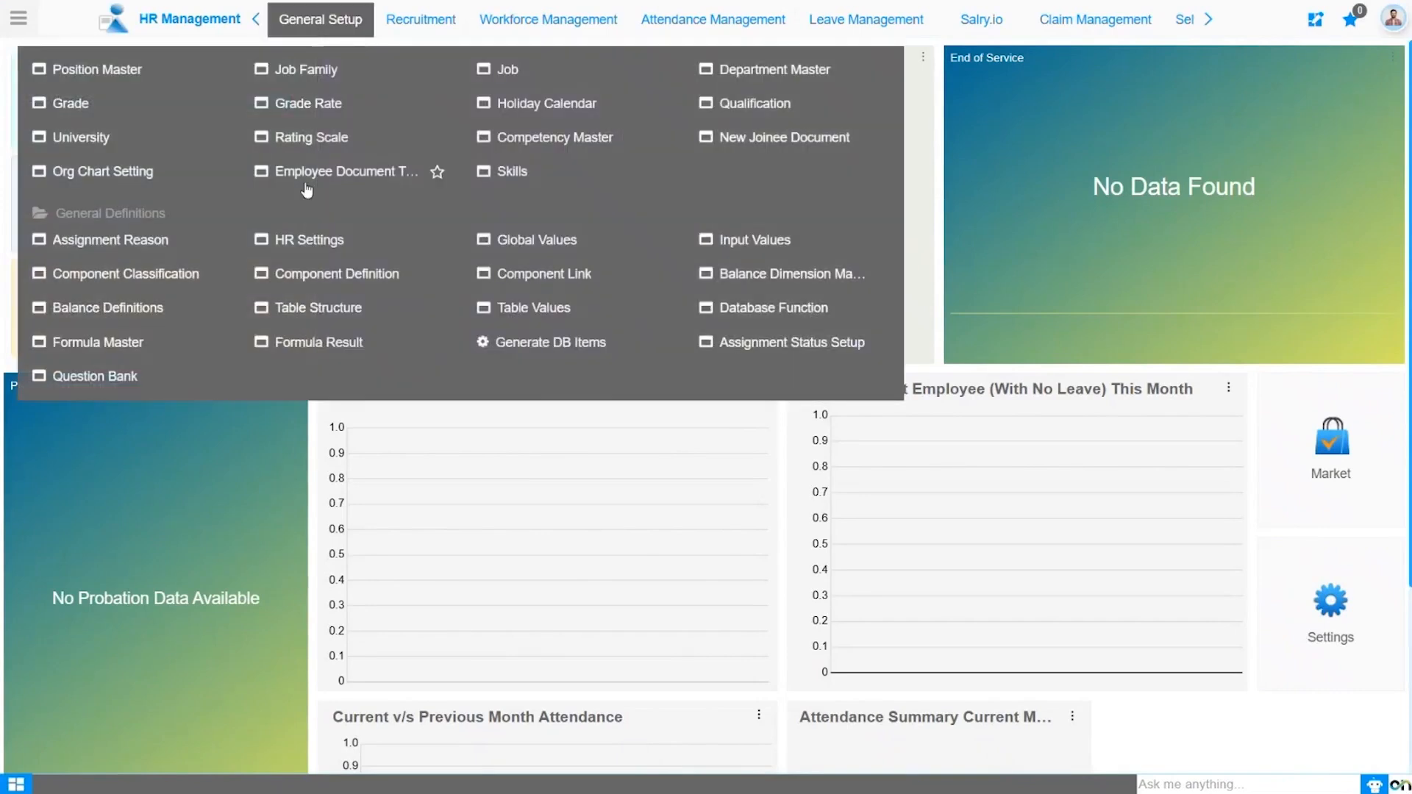
- Open HR Settings under General Setup and choose the organization
{"action": "left_click", "coordinate": [310, 242]}
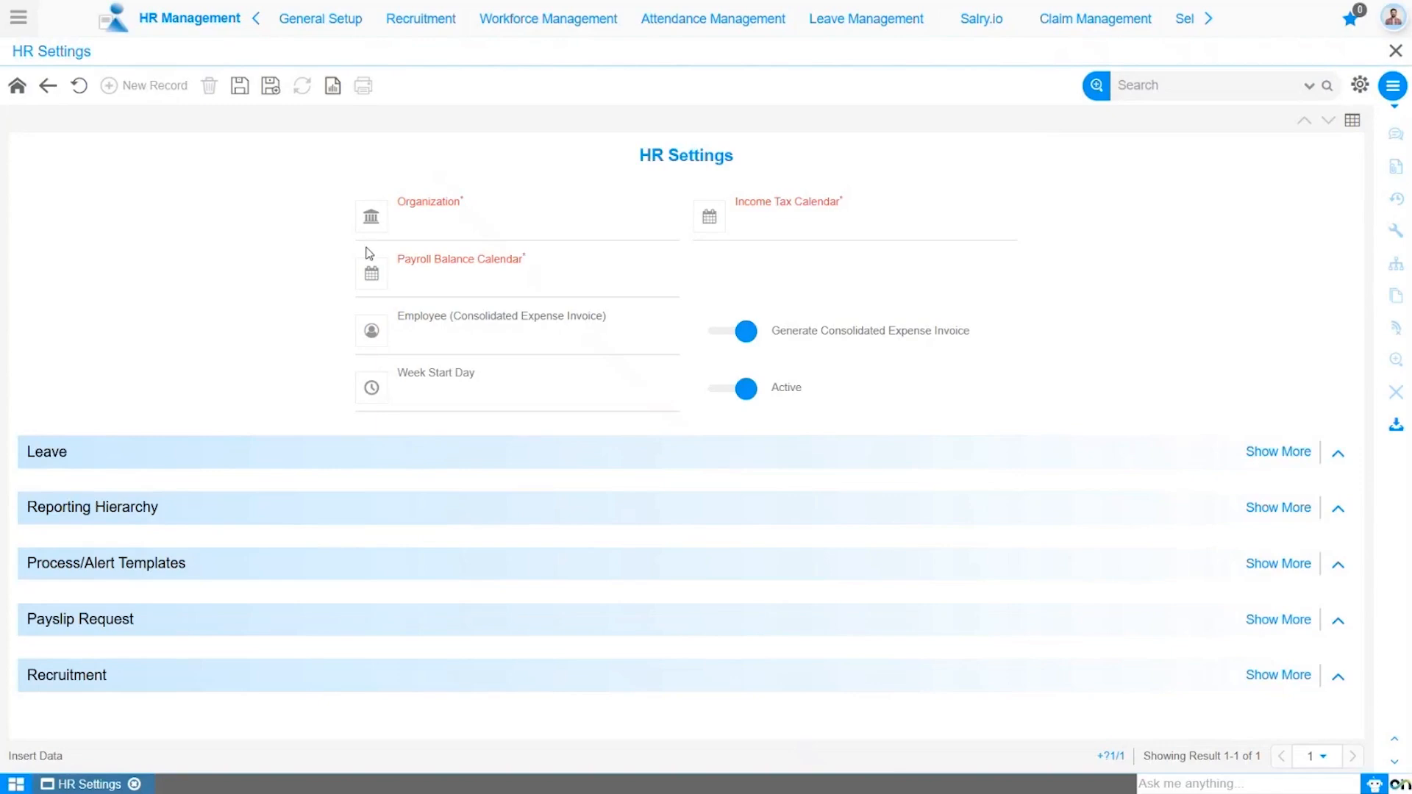
{"action": "left_click", "coordinate": [506, 290]}
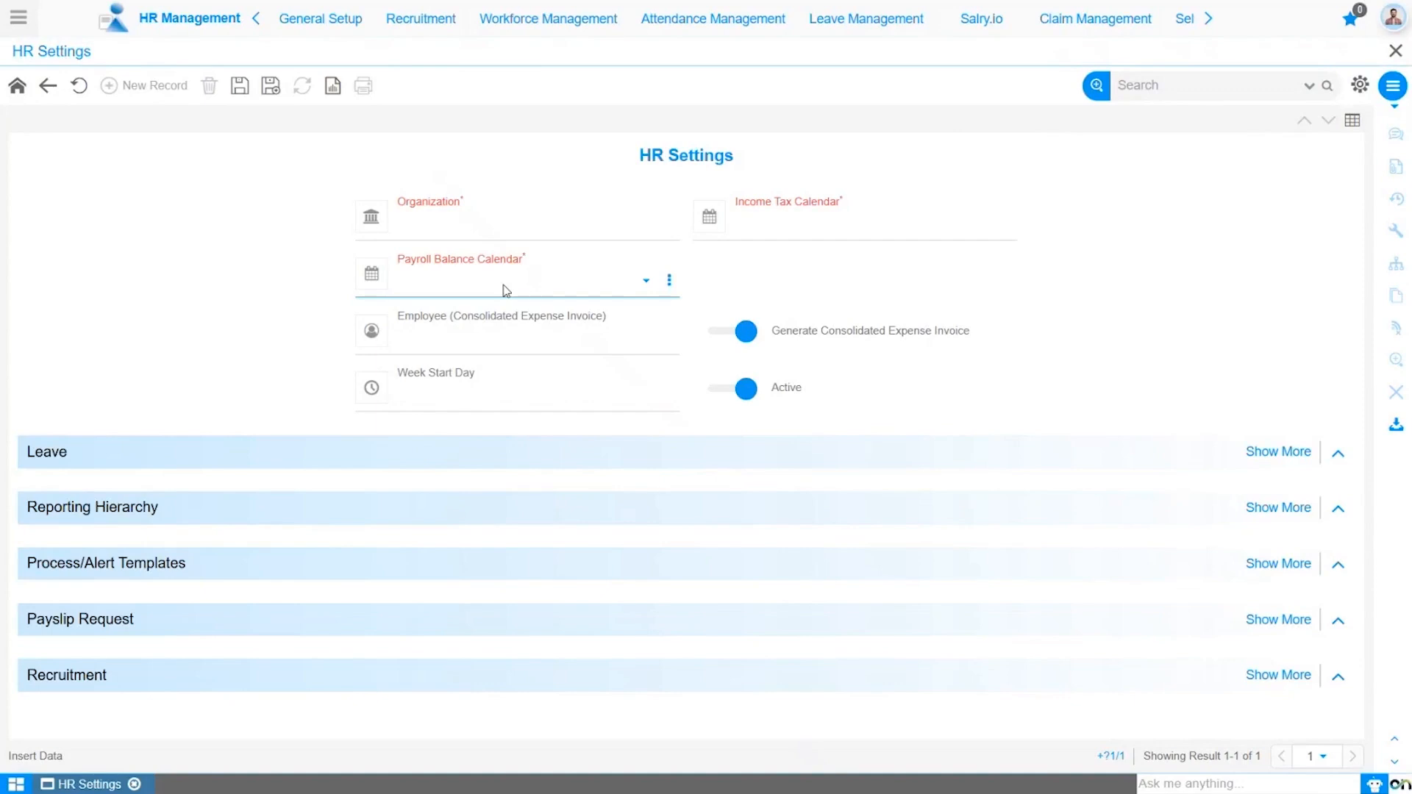
{"action": "left_click", "coordinate": [544, 328]}
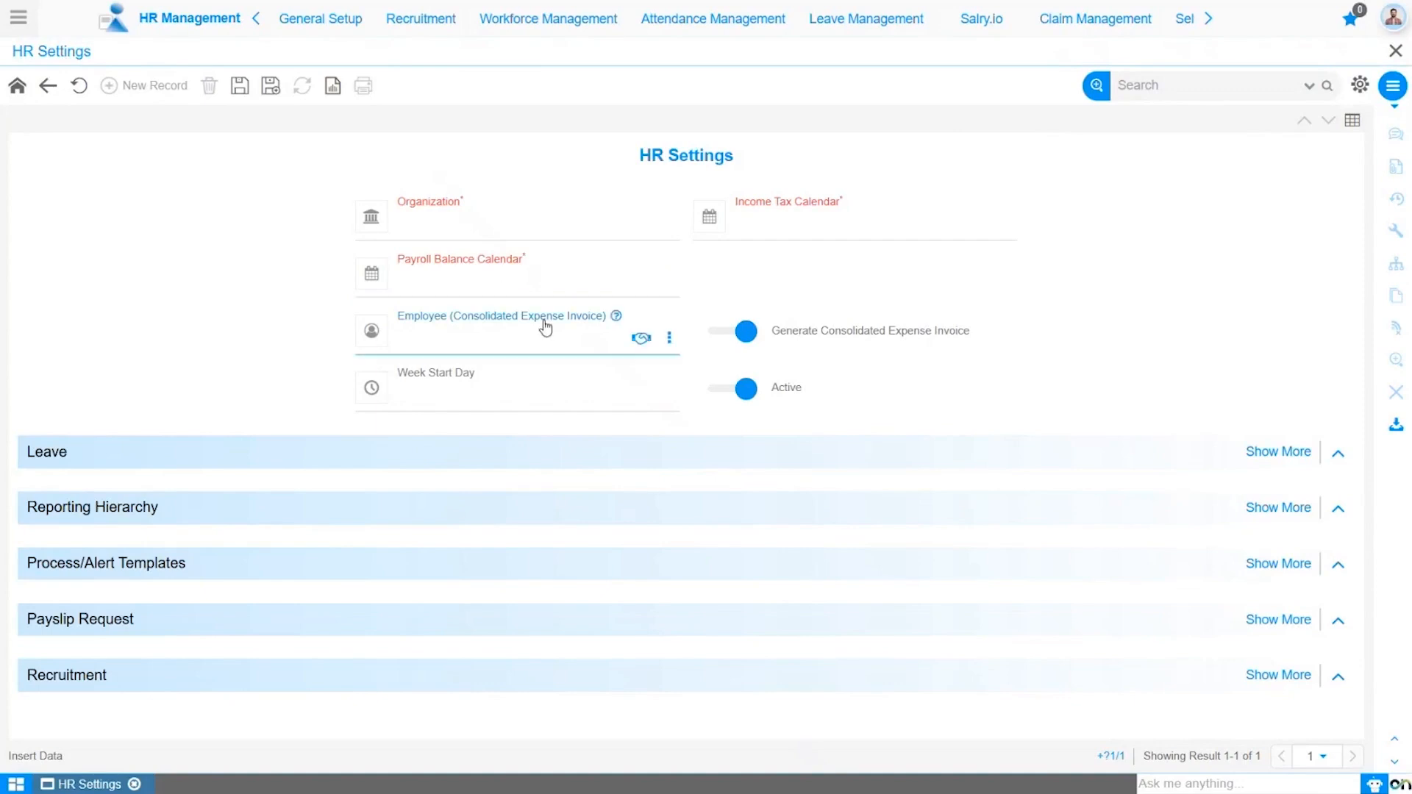
{"action": "left_click", "coordinate": [536, 234]}
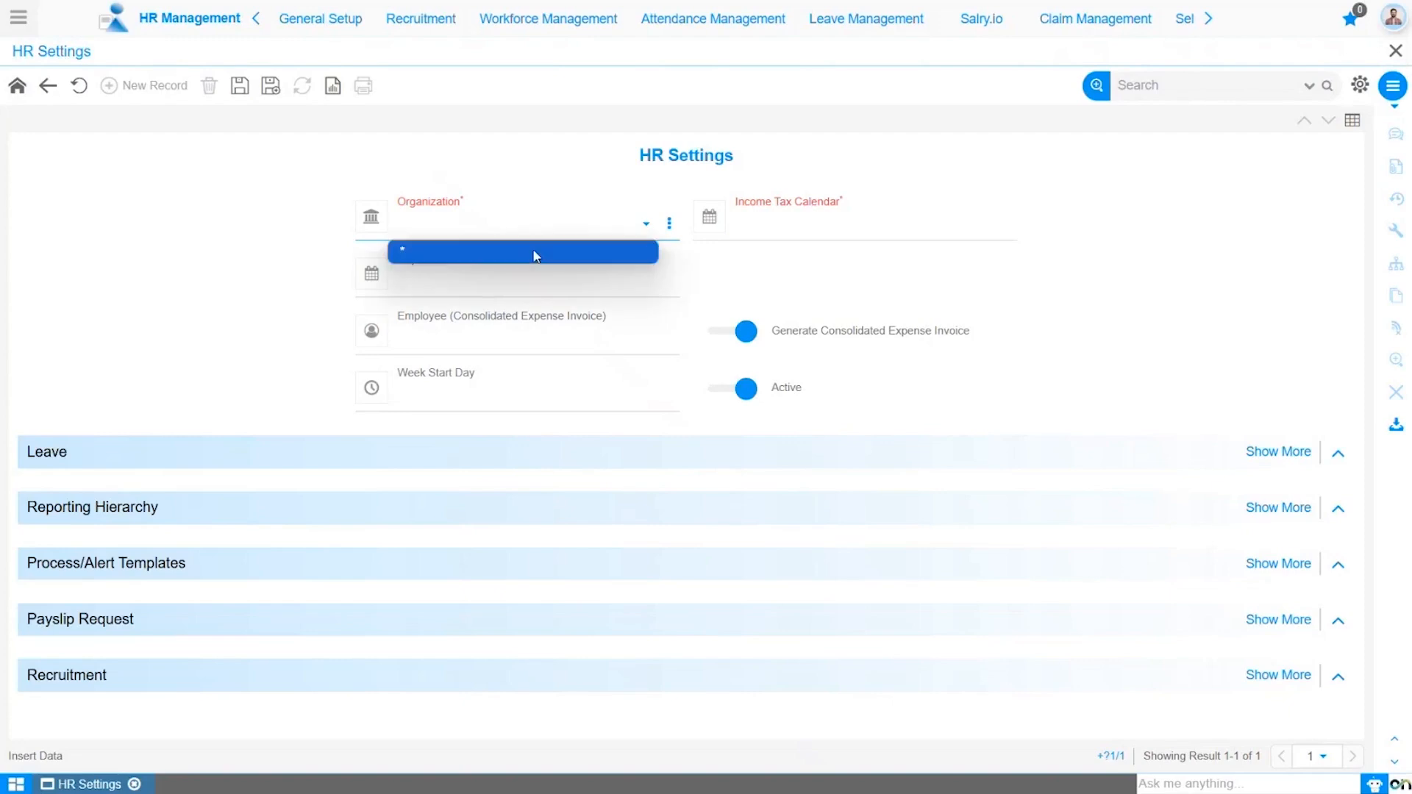
{"action": "left_click", "coordinate": [536, 253]}
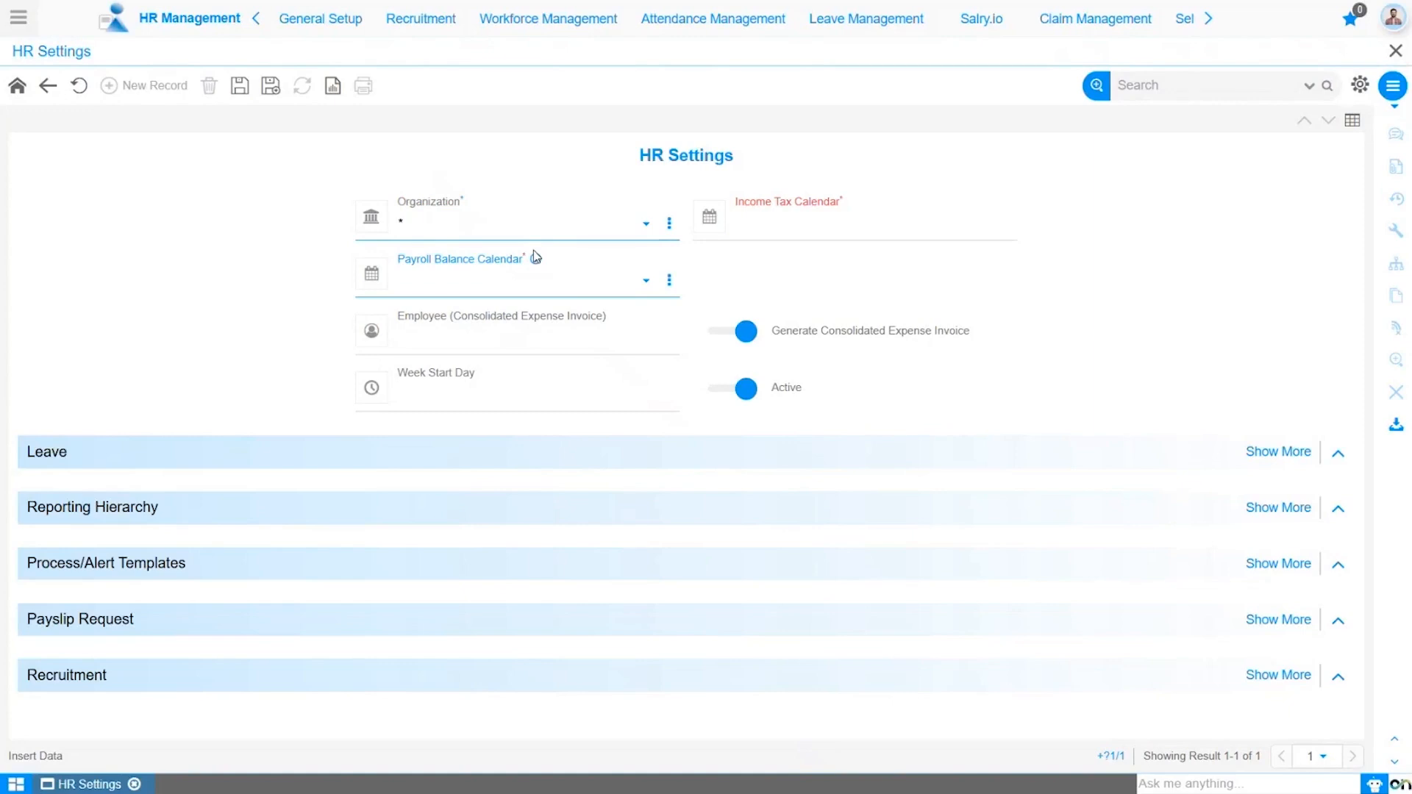
- Set the Income Tax Calendar to Sonic Calendar
{"action": "left_click", "coordinate": [762, 228]}
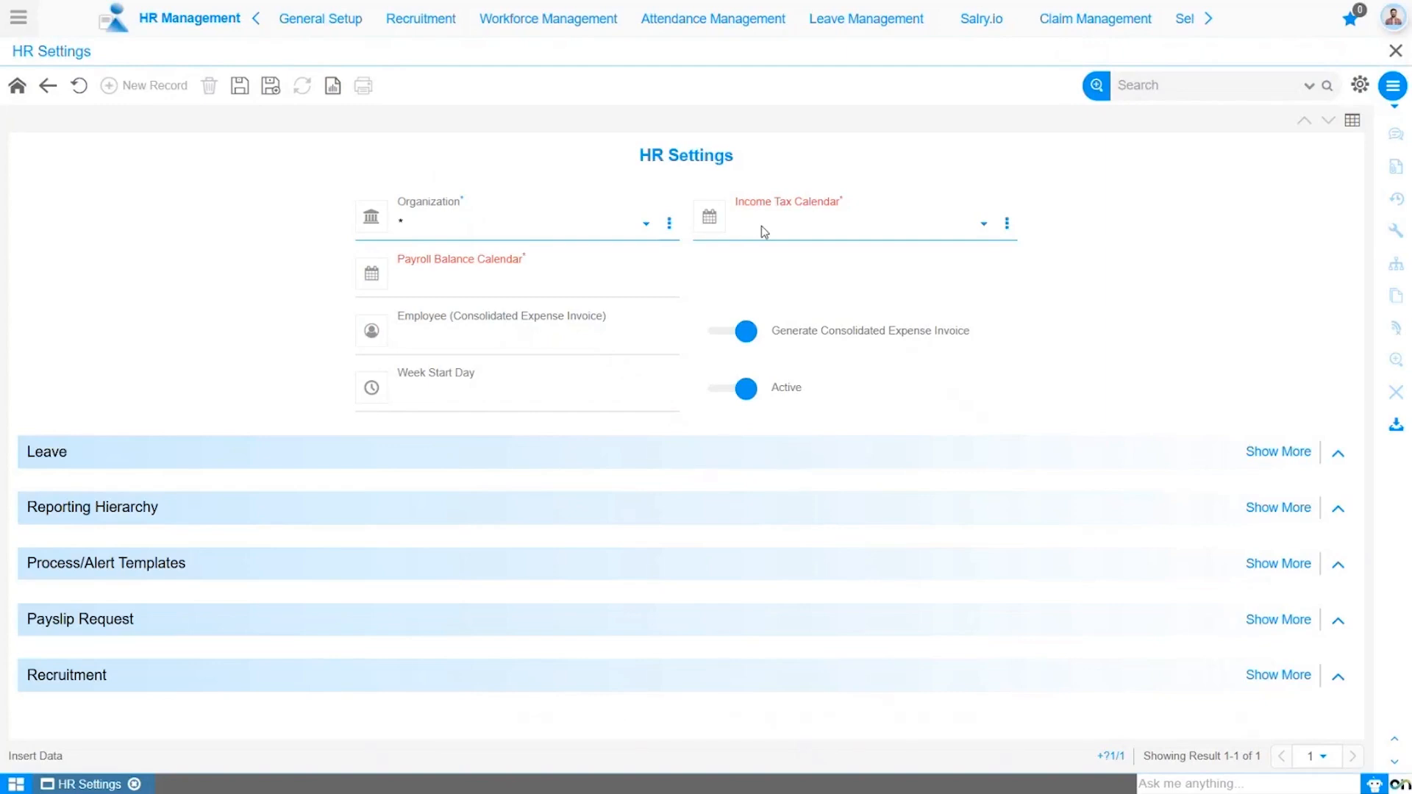
{"action": "left_click", "coordinate": [761, 228]}
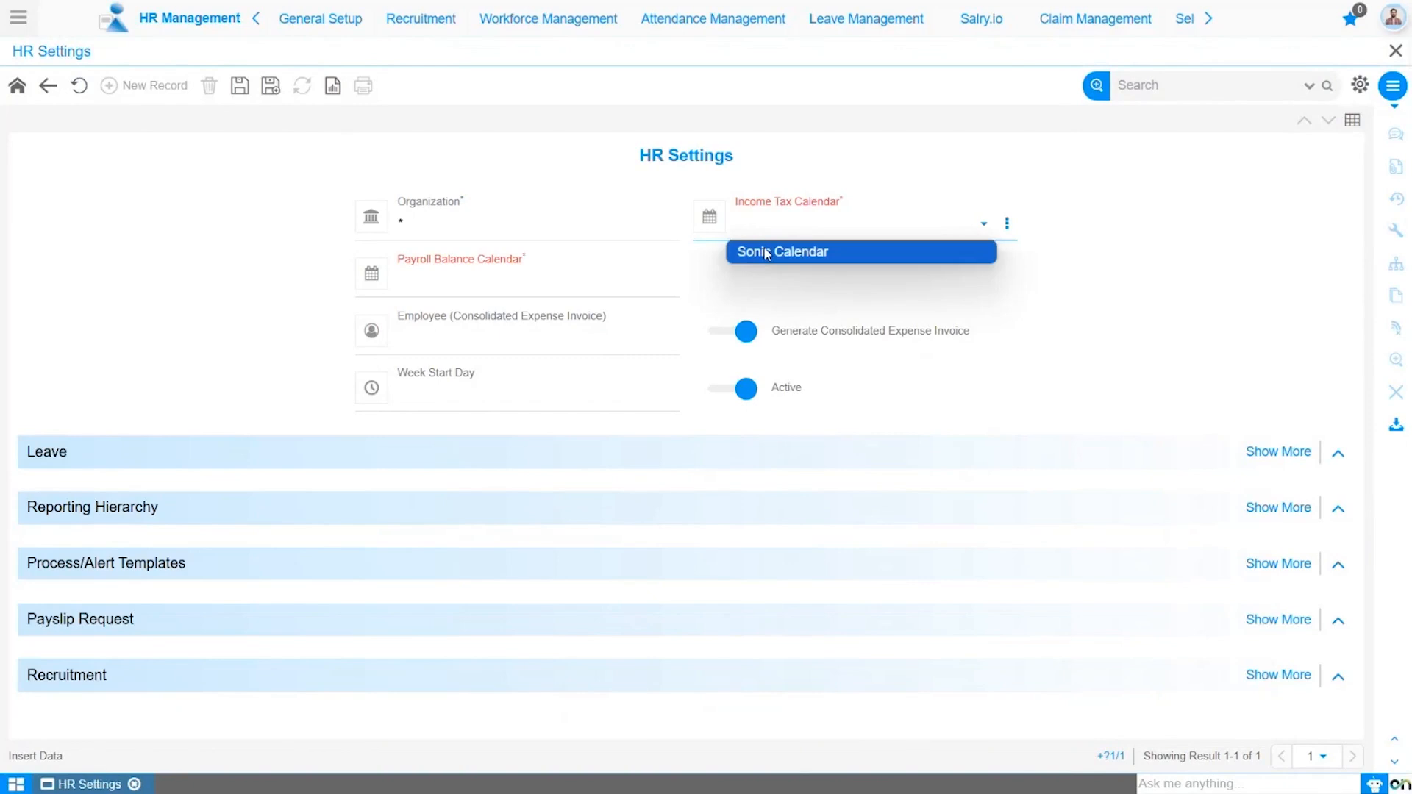
{"action": "left_click", "coordinate": [766, 254]}
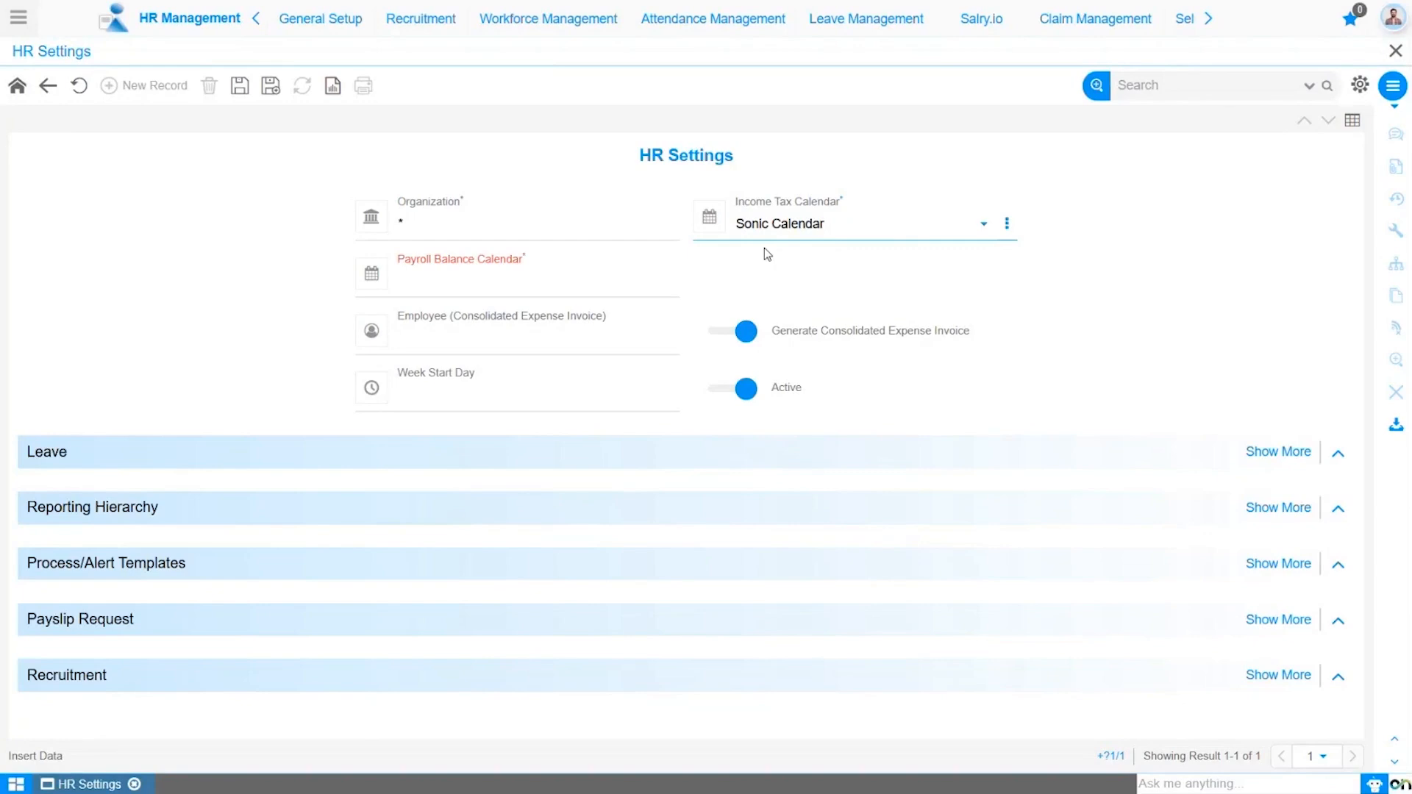
- Set the Payroll Balance Calendar to Sonic Calendar
{"action": "mouse_move", "coordinate": [558, 279]}
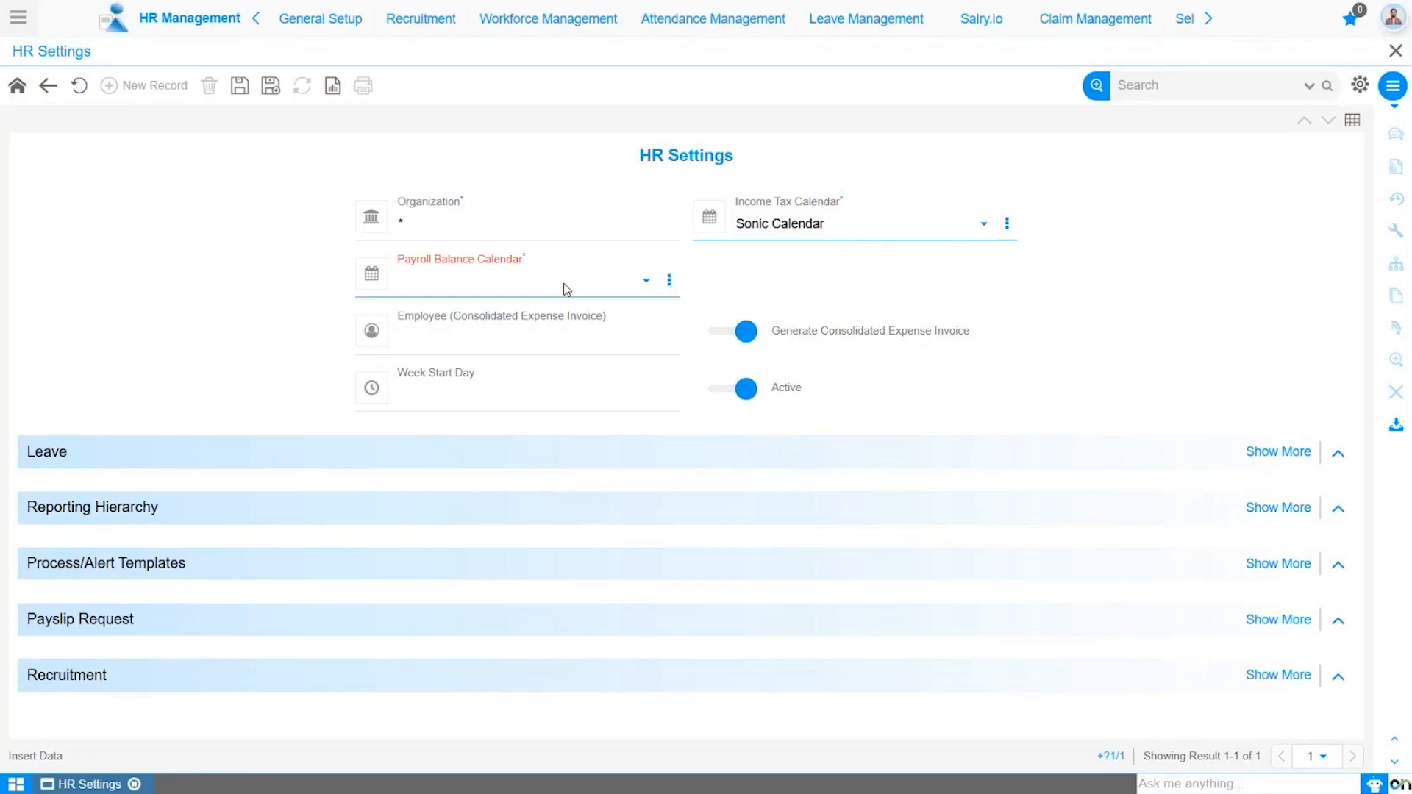
{"action": "left_click", "coordinate": [566, 288]}
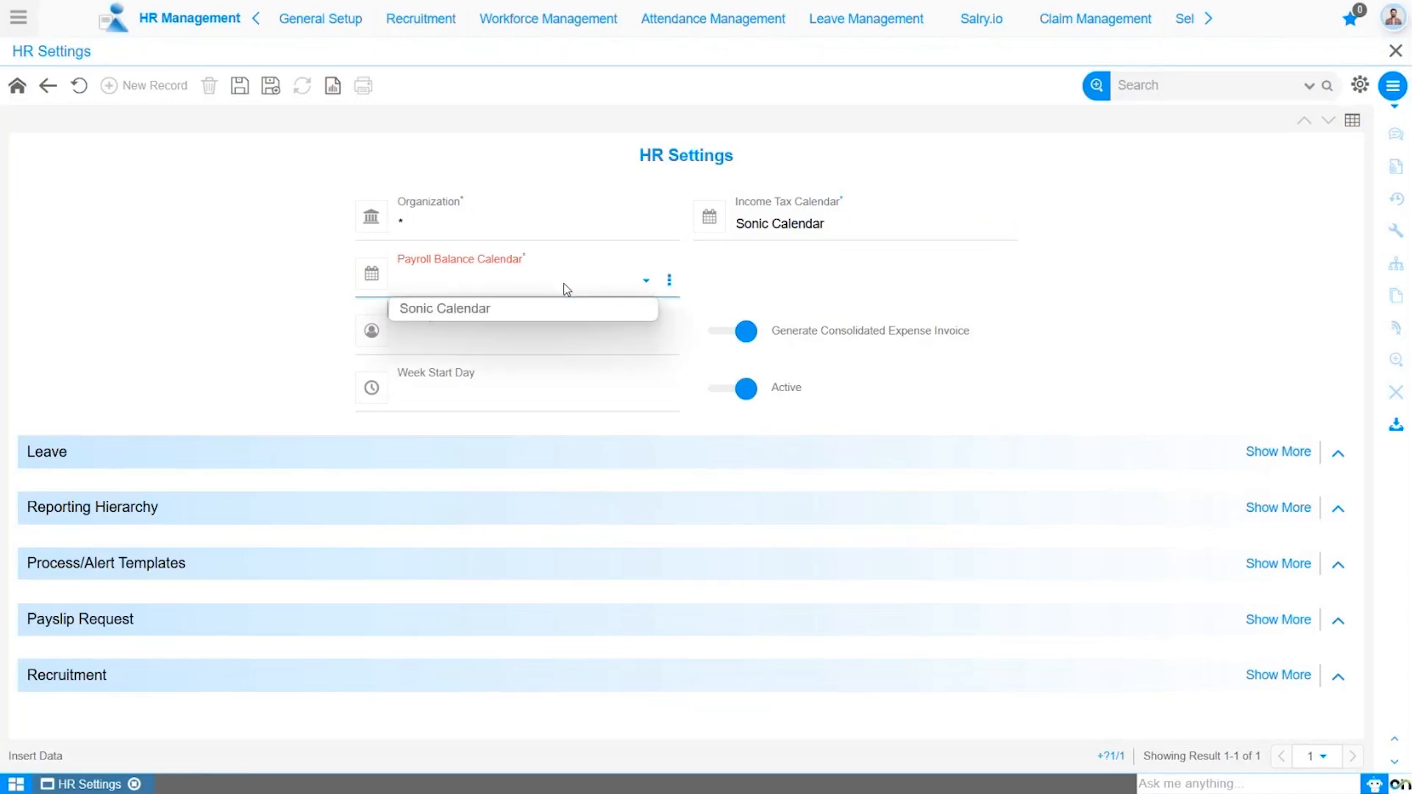
{"action": "left_click", "coordinate": [551, 307]}
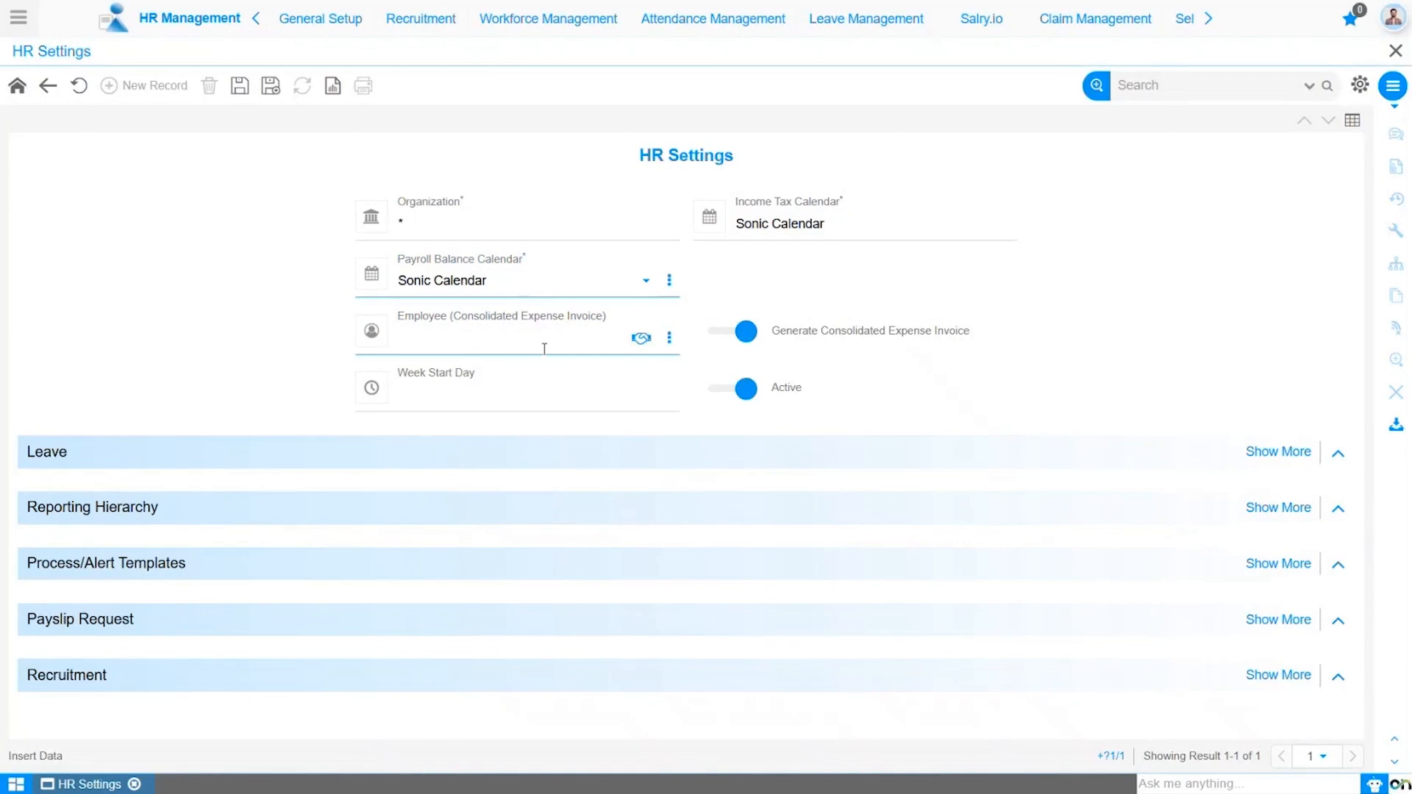
- Pick the Payroll Expense business partner as the consolidated expense invoice employee
{"action": "left_click", "coordinate": [641, 340]}
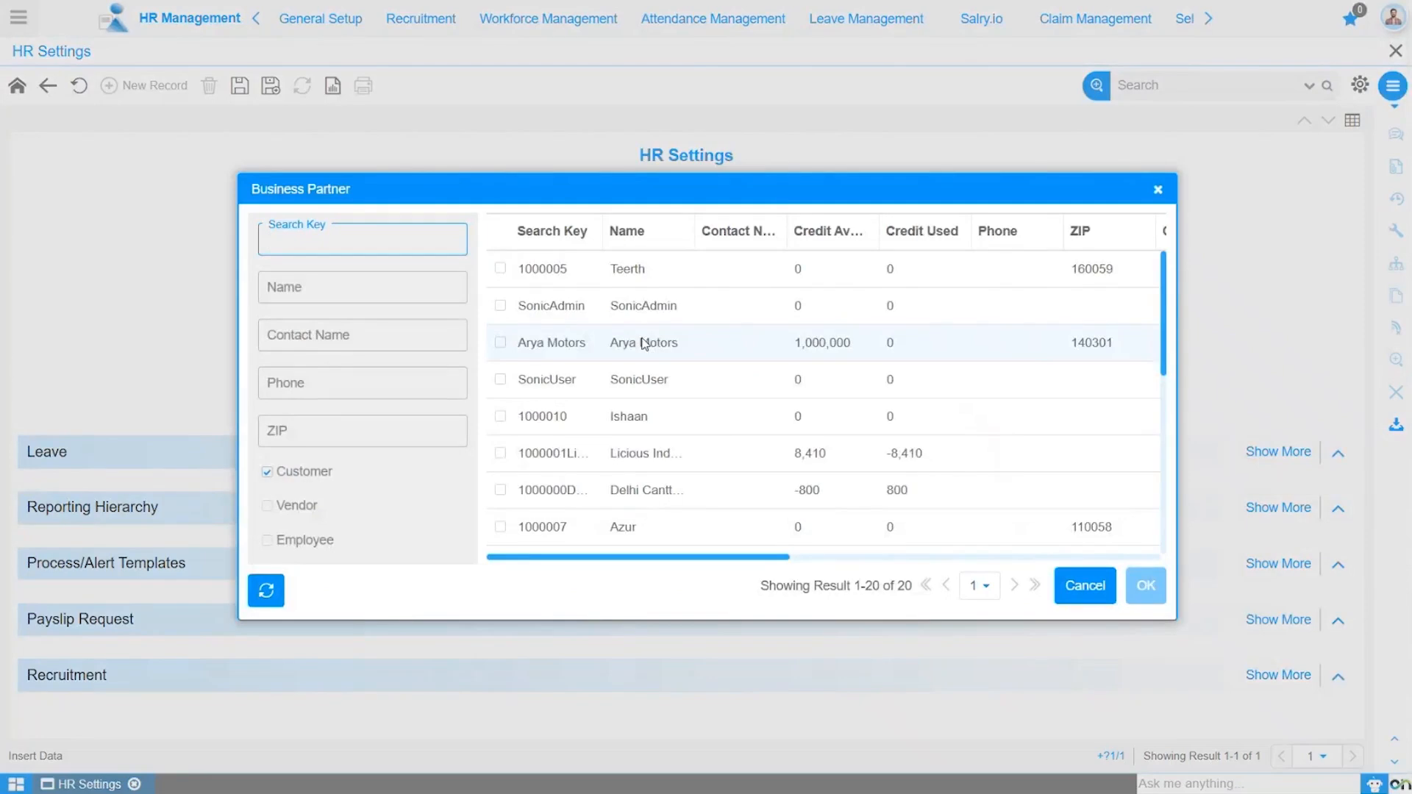
{"action": "left_click", "coordinate": [642, 237]}
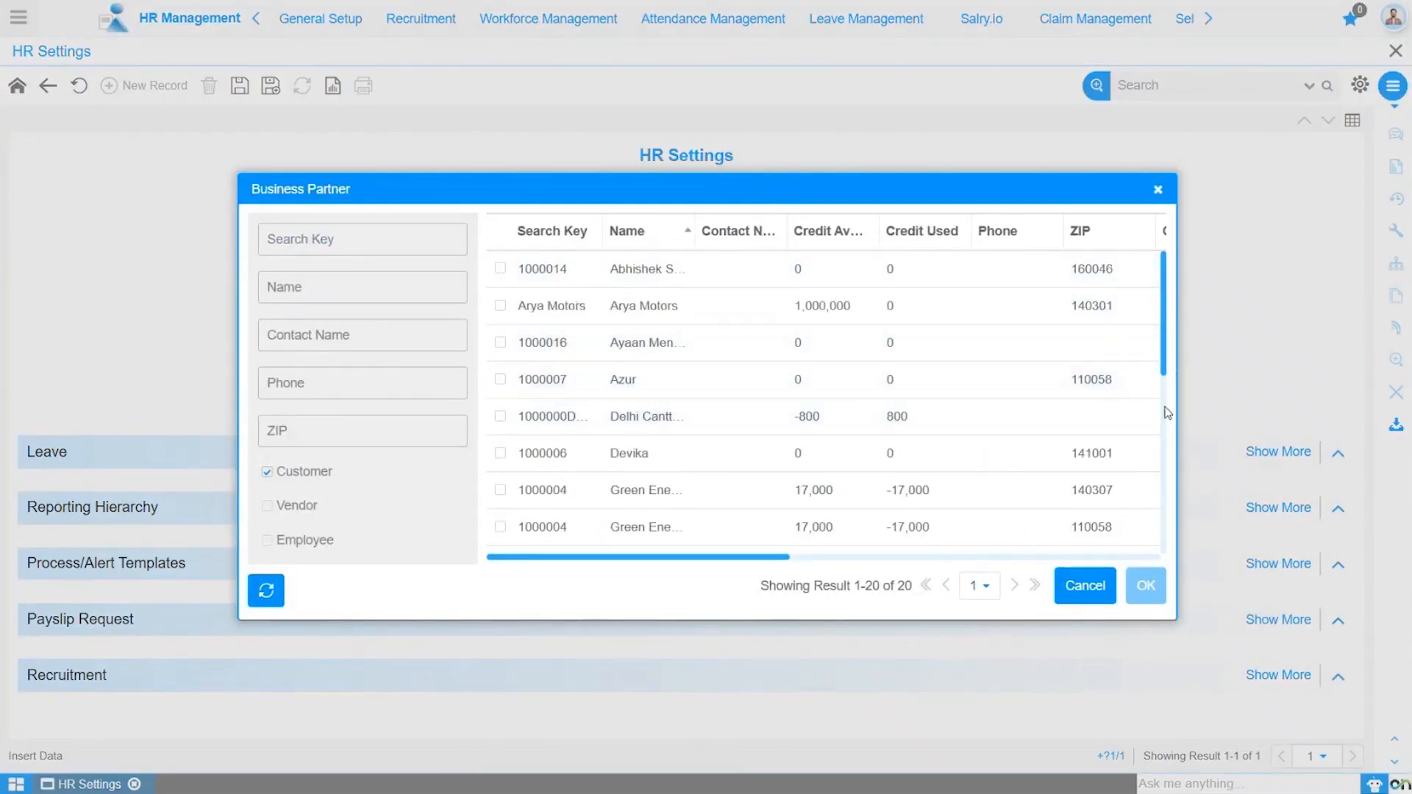
{"action": "scroll", "coordinate": [787, 428], "scroll_direction": "down", "scroll_amount": 3}
{"action": "left_click", "coordinate": [767, 424]}
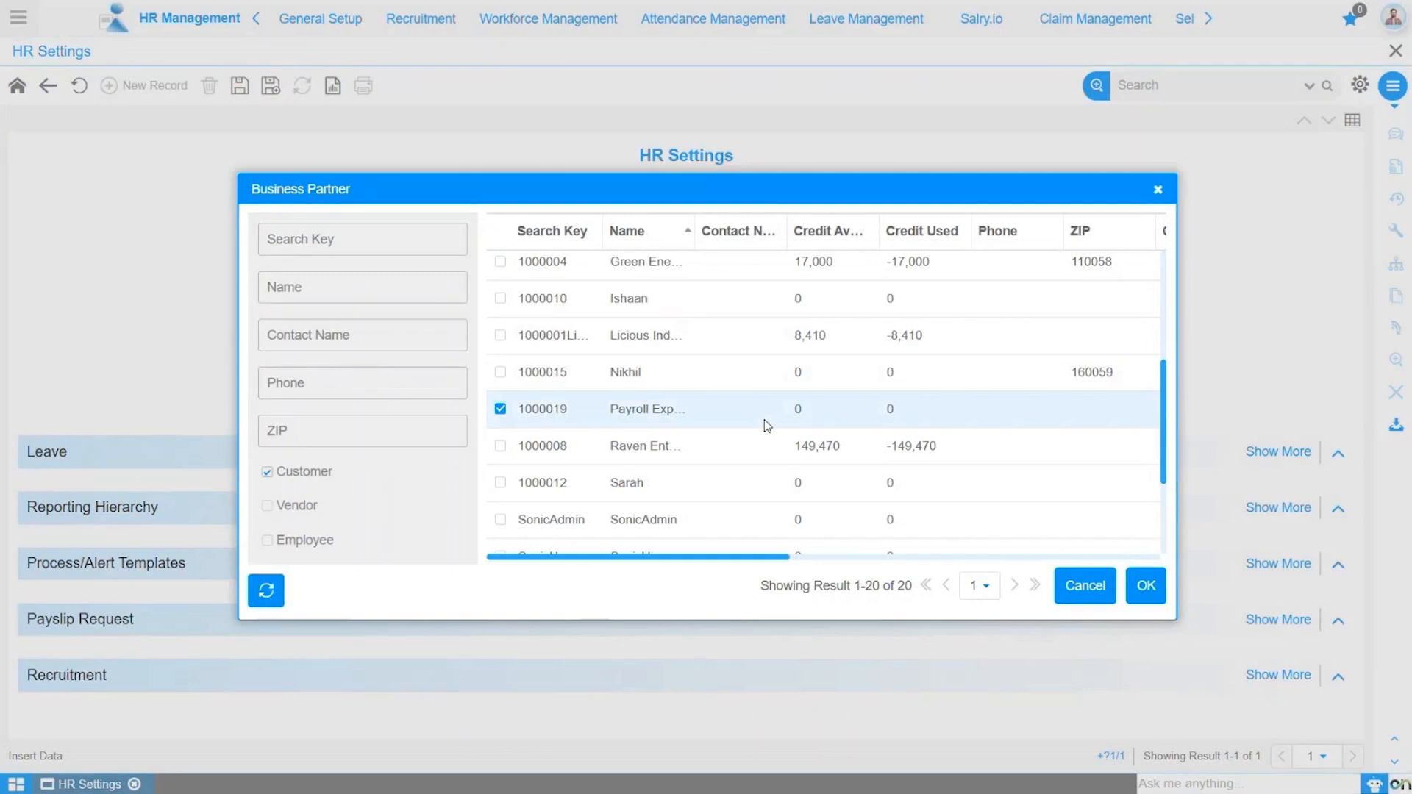
{"action": "left_click", "coordinate": [1149, 591]}
- Set the Week Start Day to Monday
{"action": "left_click", "coordinate": [630, 400]}
{"action": "left_click", "coordinate": [516, 401]}
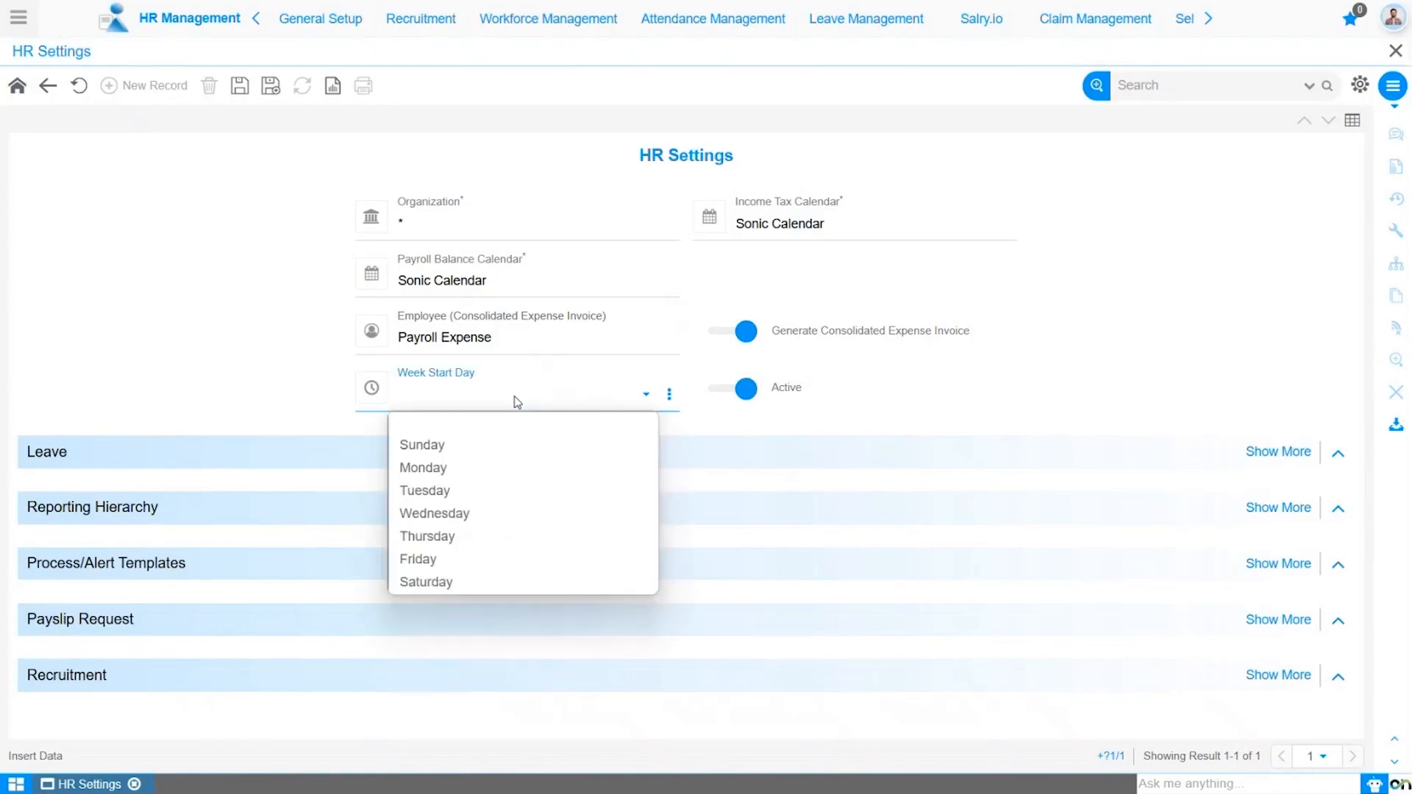
{"action": "left_click", "coordinate": [517, 473]}
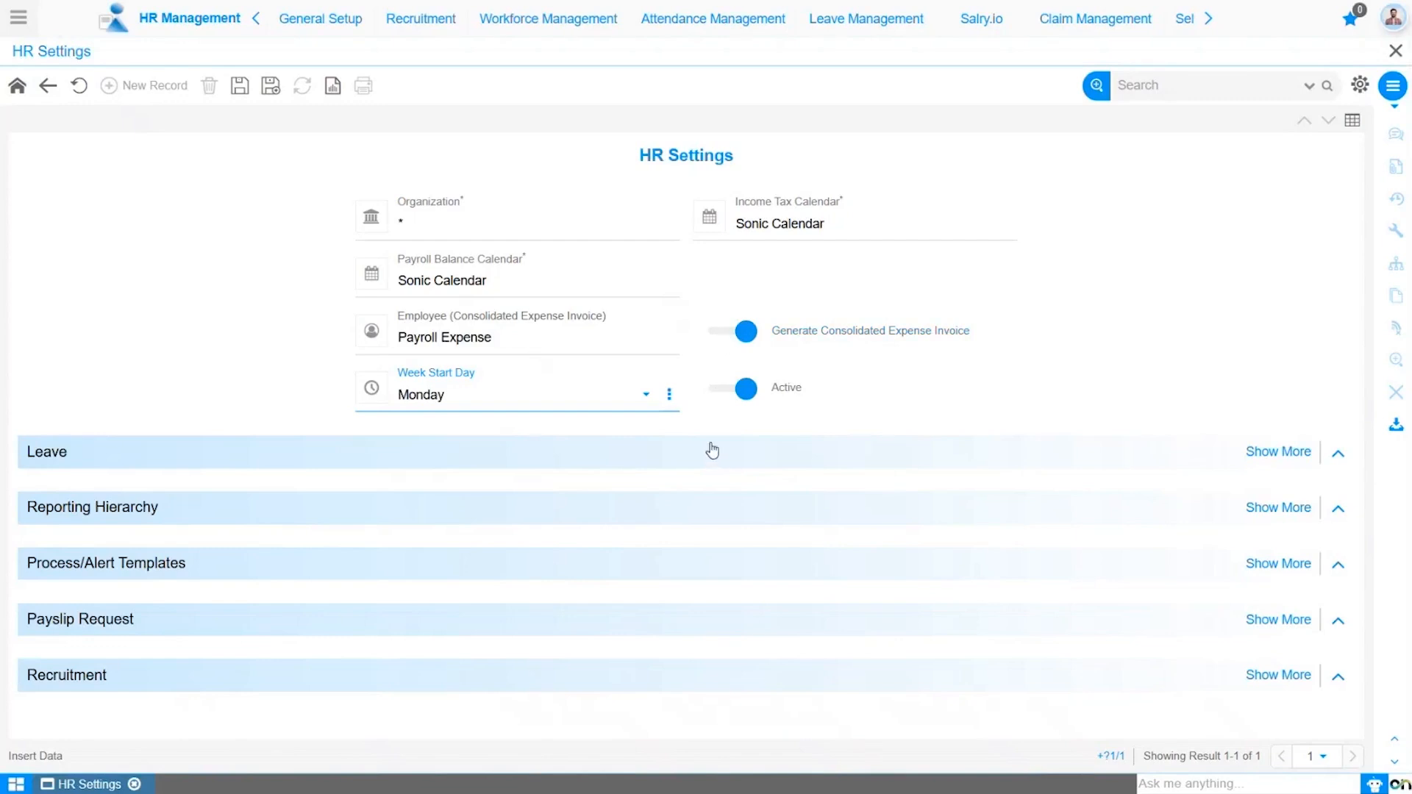
- Expand the Leave section and enter Max Cap as the Leave Suffix
{"action": "left_click", "coordinate": [1254, 454]}
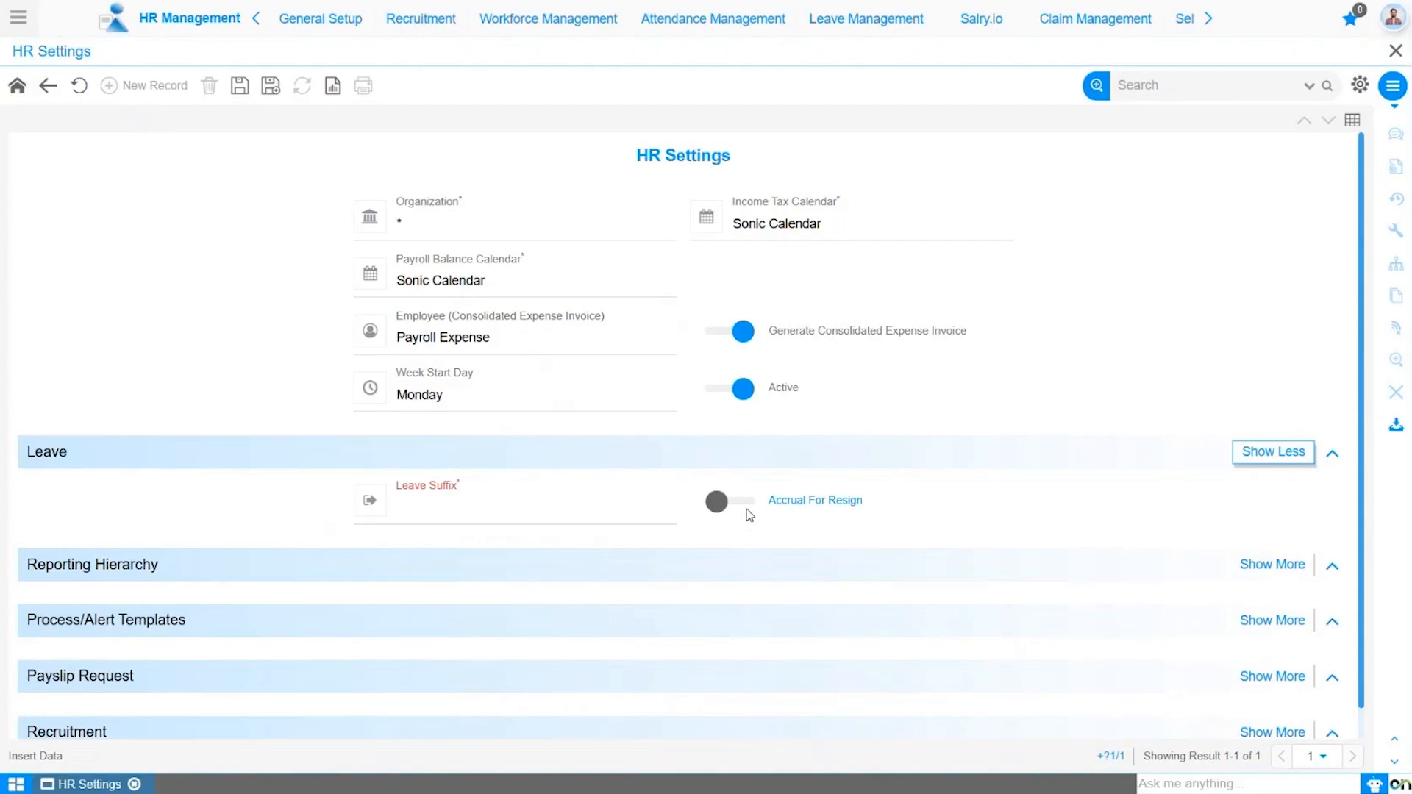
{"action": "left_click", "coordinate": [540, 511]}
{"action": "type", "text": "Max Cap"}
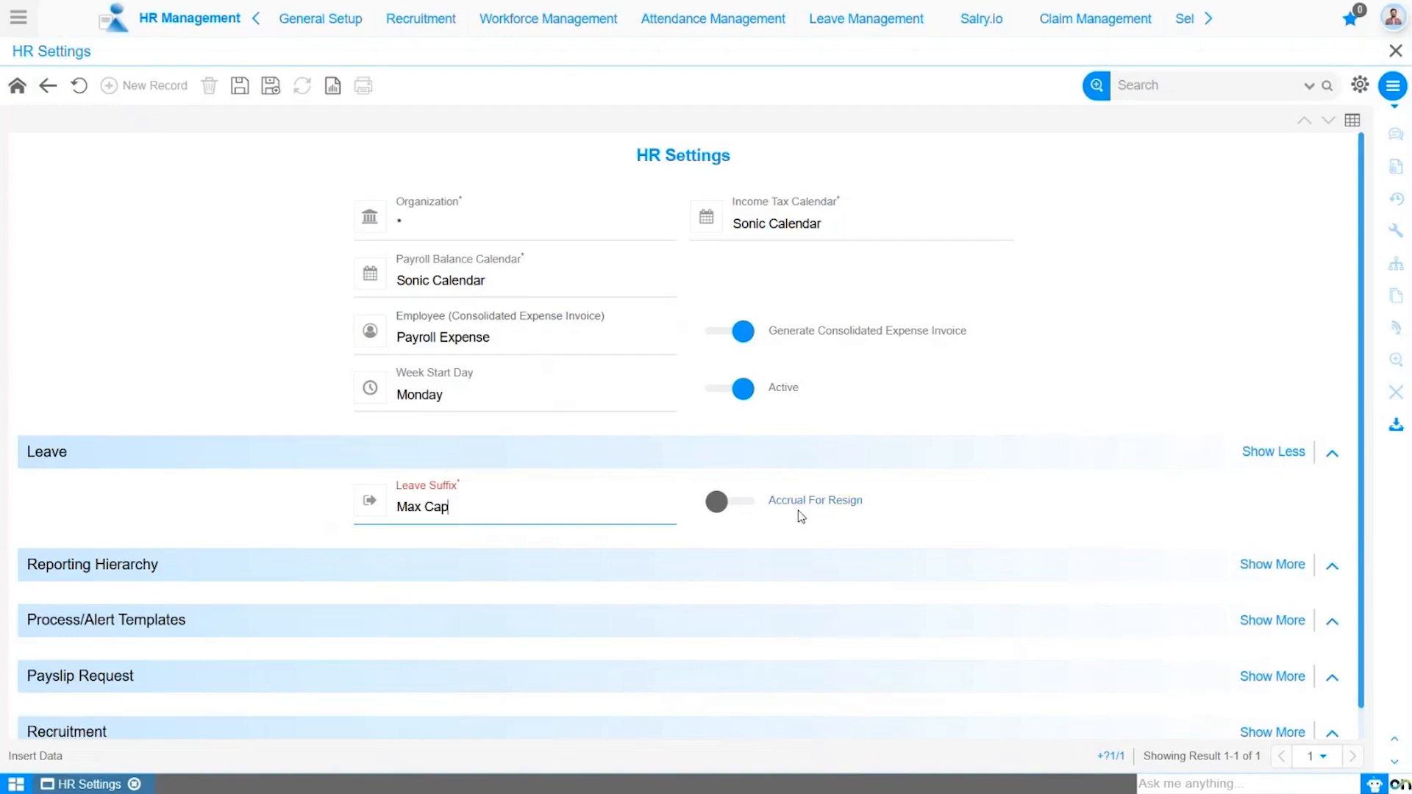
- Try enabling Accrual For Resign with the Resign Suffix Resignation Max Cap, then switch it off again
{"action": "left_click", "coordinate": [743, 503]}
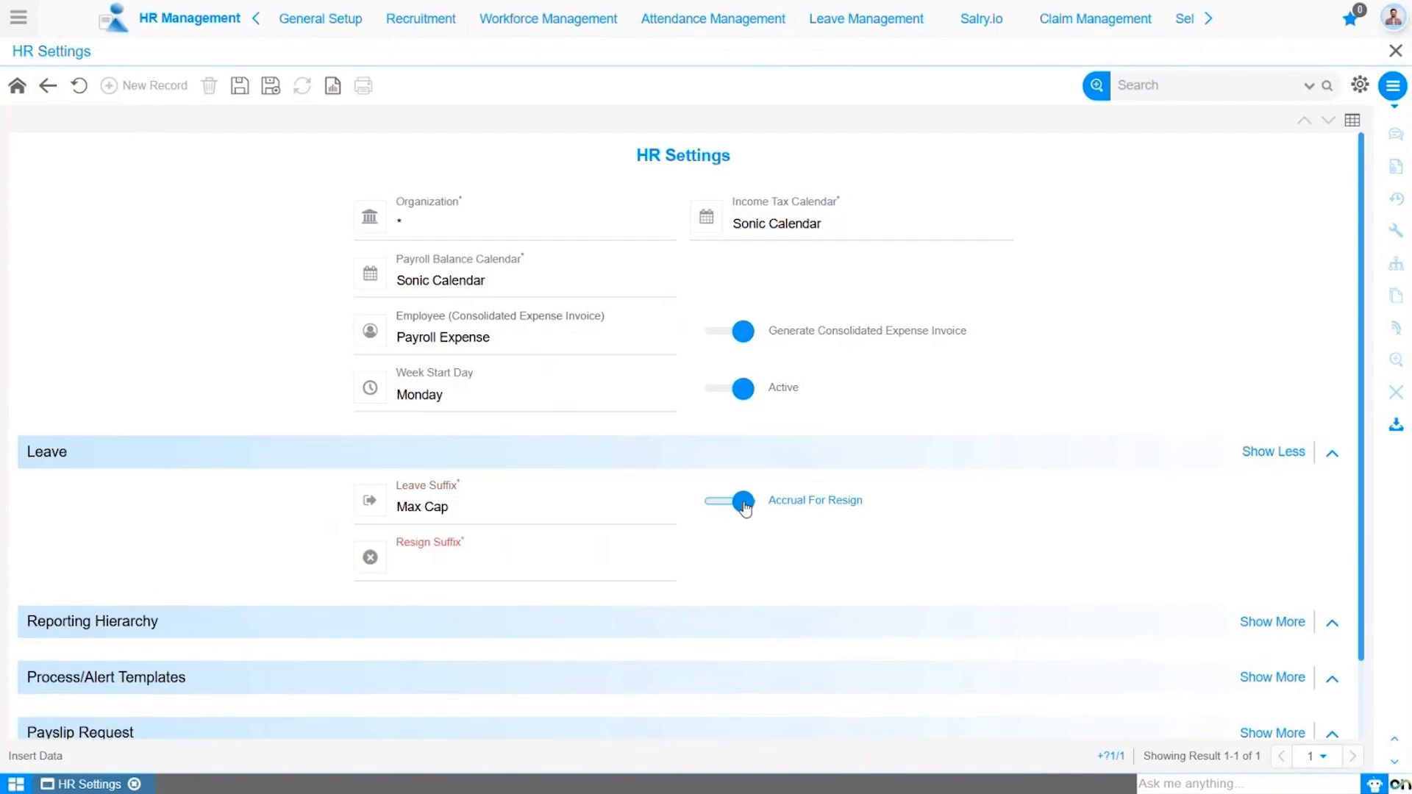
{"action": "left_click", "coordinate": [635, 563]}
{"action": "left_click", "coordinate": [425, 569]}
{"action": "type", "text": "Resignation Max Cap"}
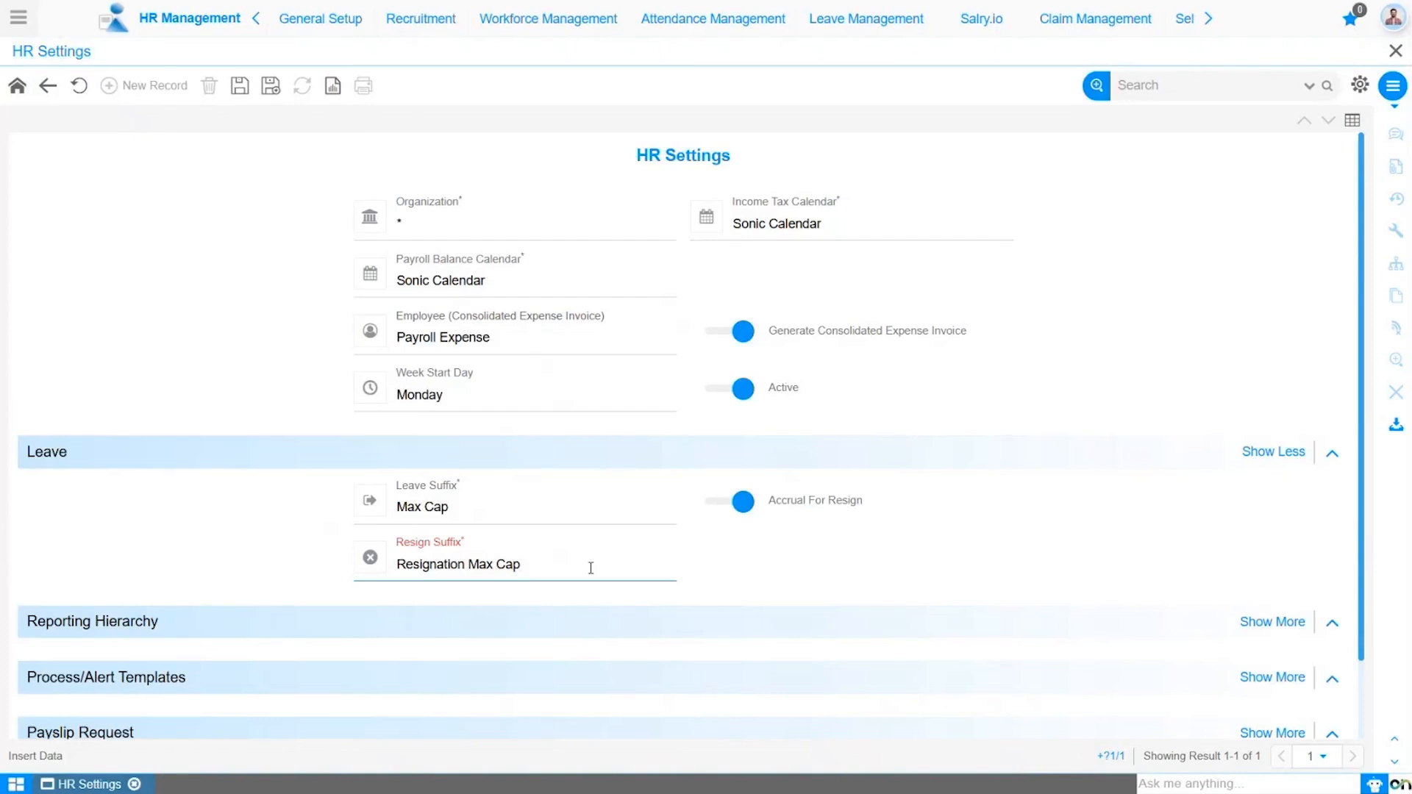
{"action": "left_click", "coordinate": [724, 509]}
{"action": "left_click", "coordinate": [724, 510]}
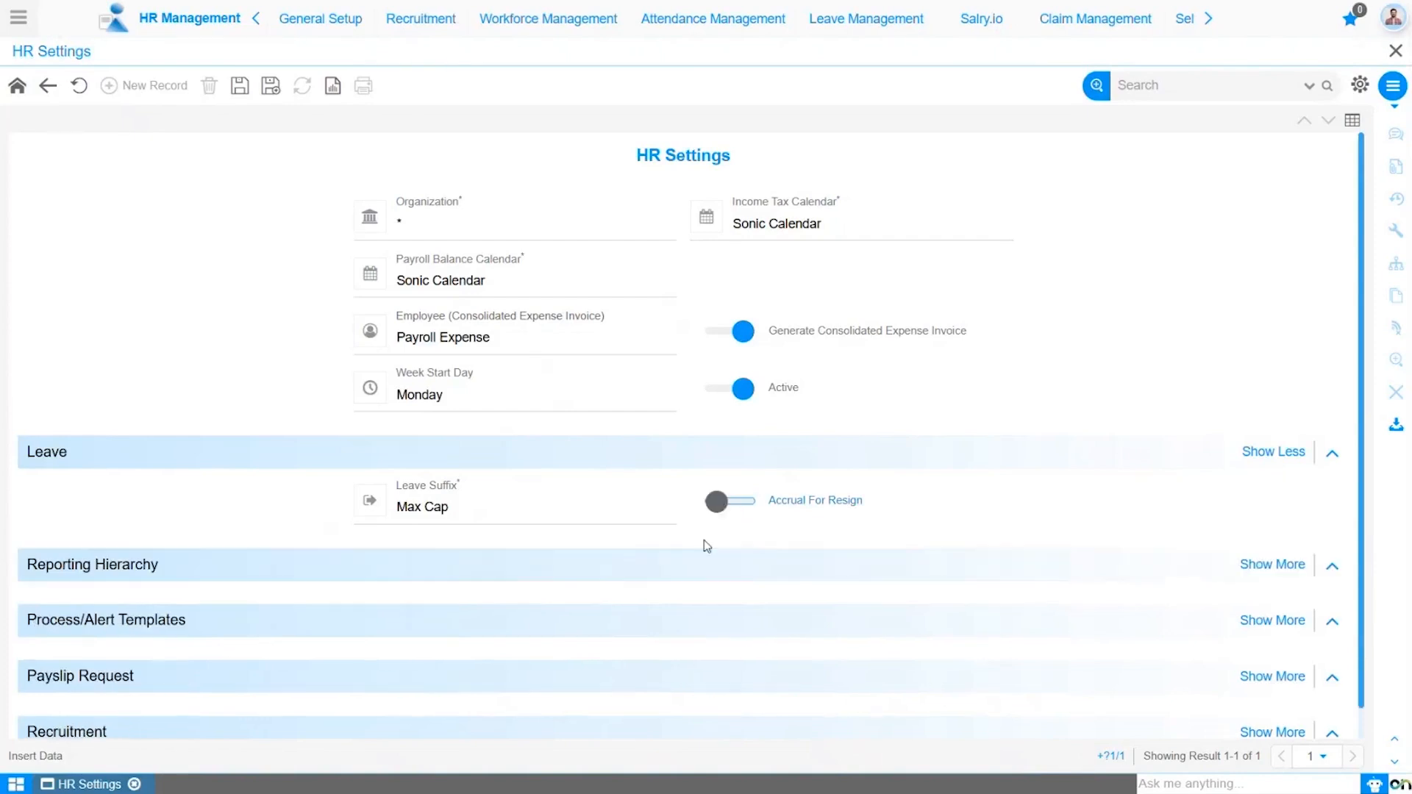
- Expand Reporting Hierarchy and set the Reporting Hierarchy to Sonic Organization
{"action": "left_click", "coordinate": [617, 567]}
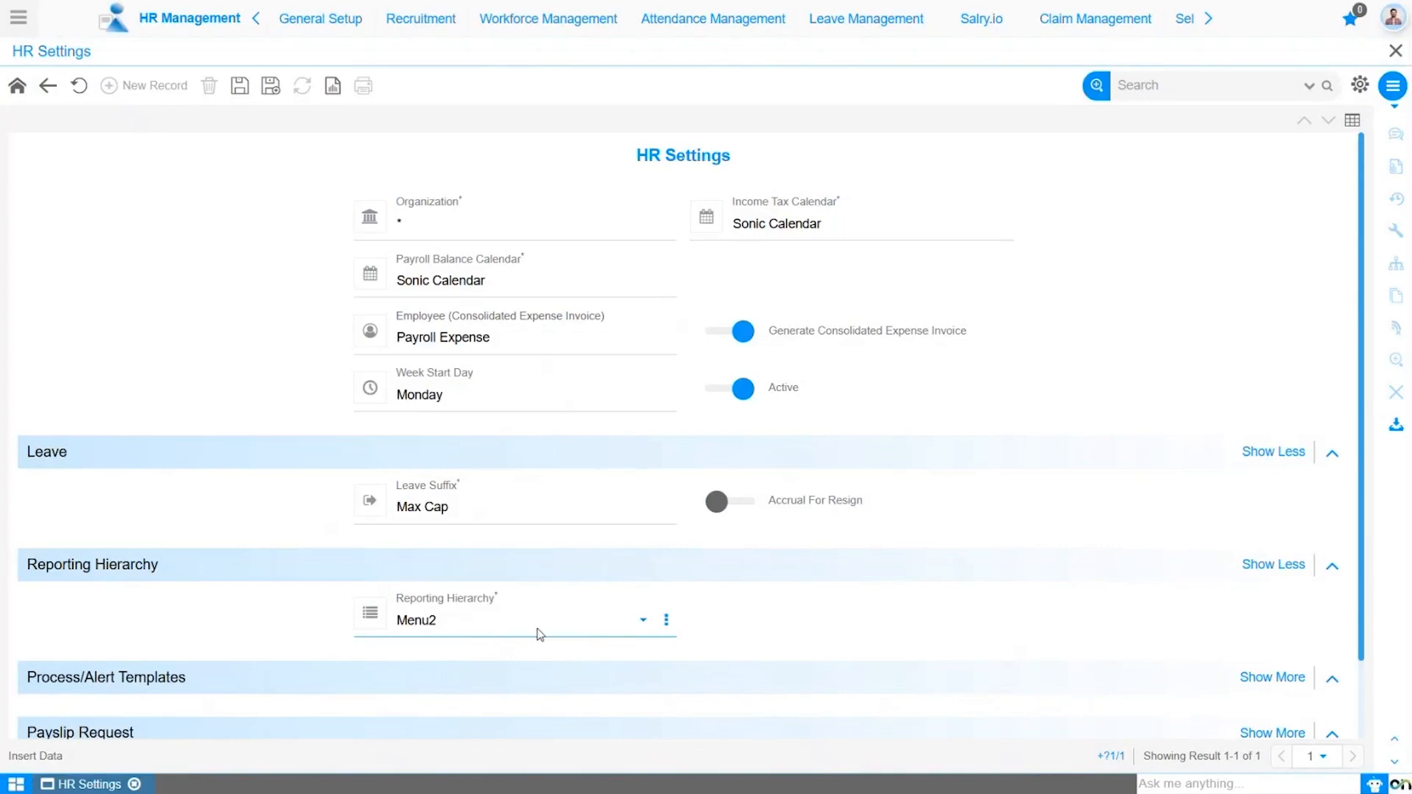
{"action": "left_click", "coordinate": [603, 627]}
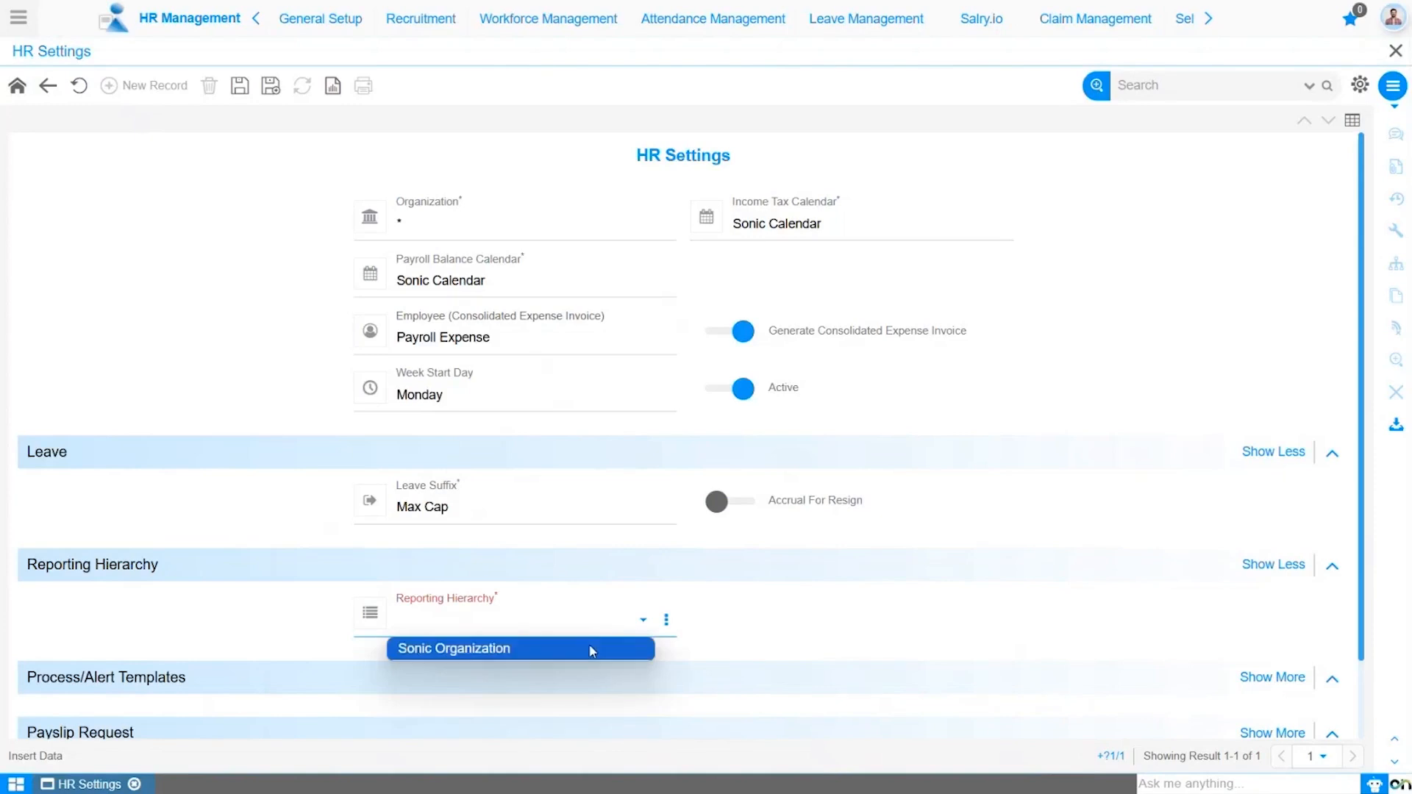
{"action": "left_click", "coordinate": [591, 649]}
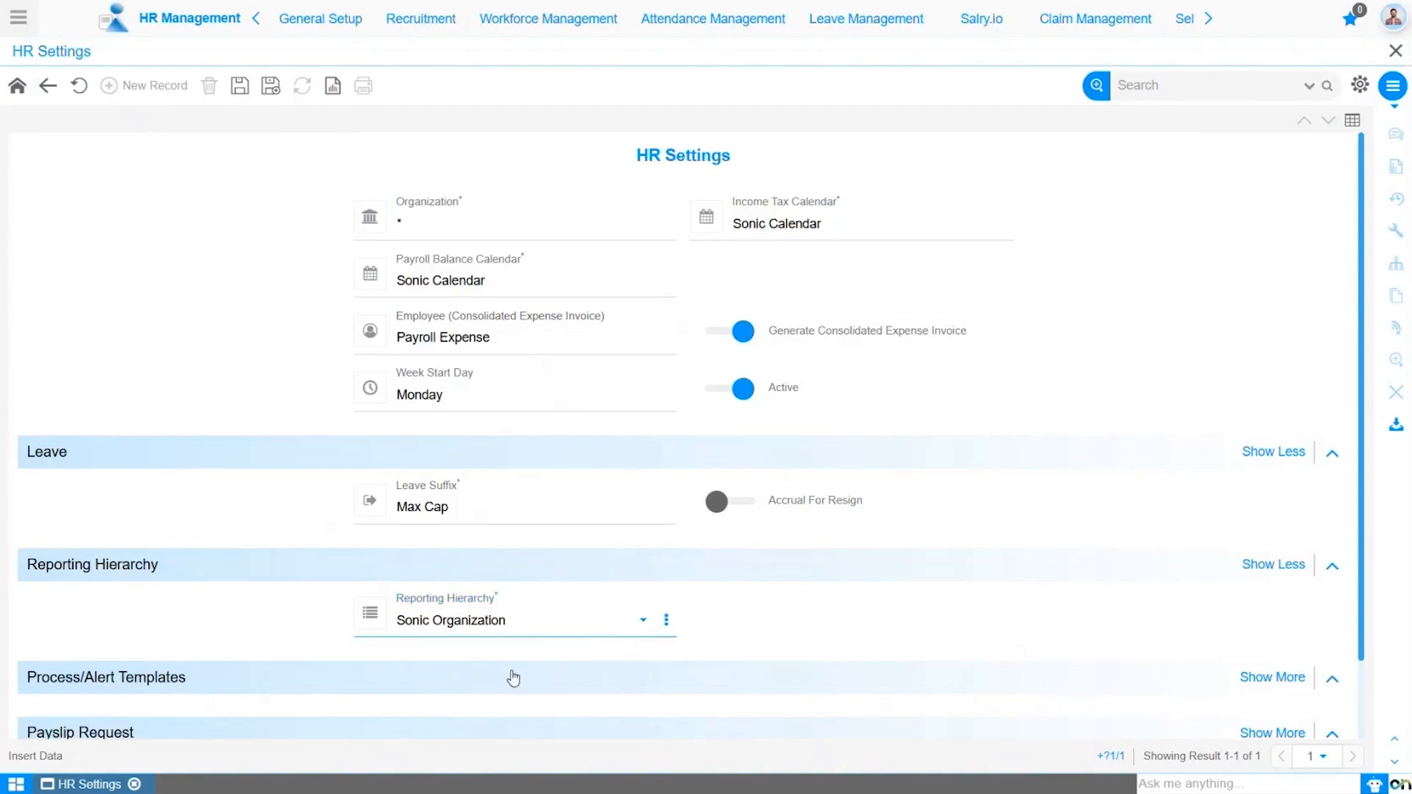
- Expand Process/Alert Templates and browse the available Birthday Template options
{"action": "left_click", "coordinate": [1235, 675]}
{"action": "scroll", "coordinate": [952, 517], "scroll_direction": "down", "scroll_amount": 4}
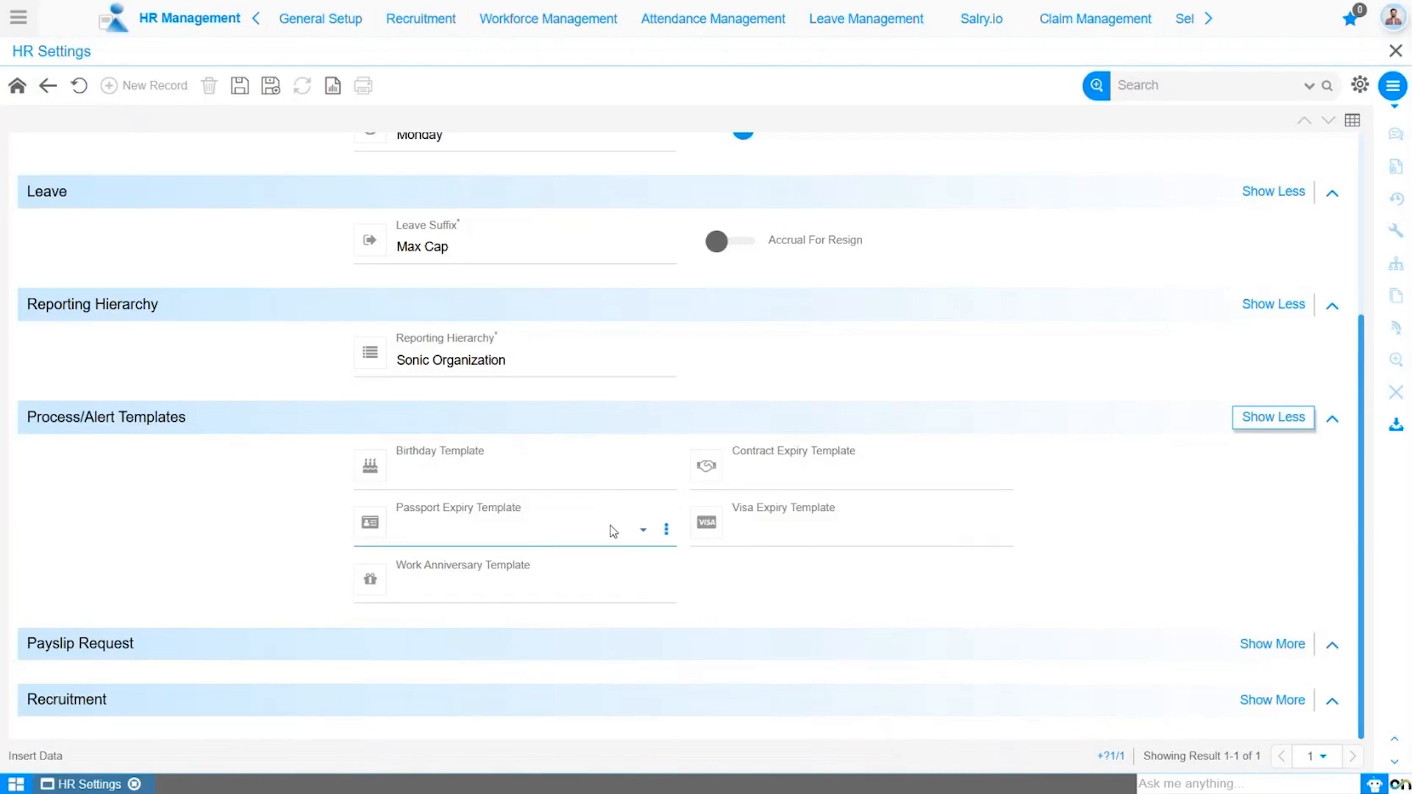
{"action": "left_click", "coordinate": [550, 472]}
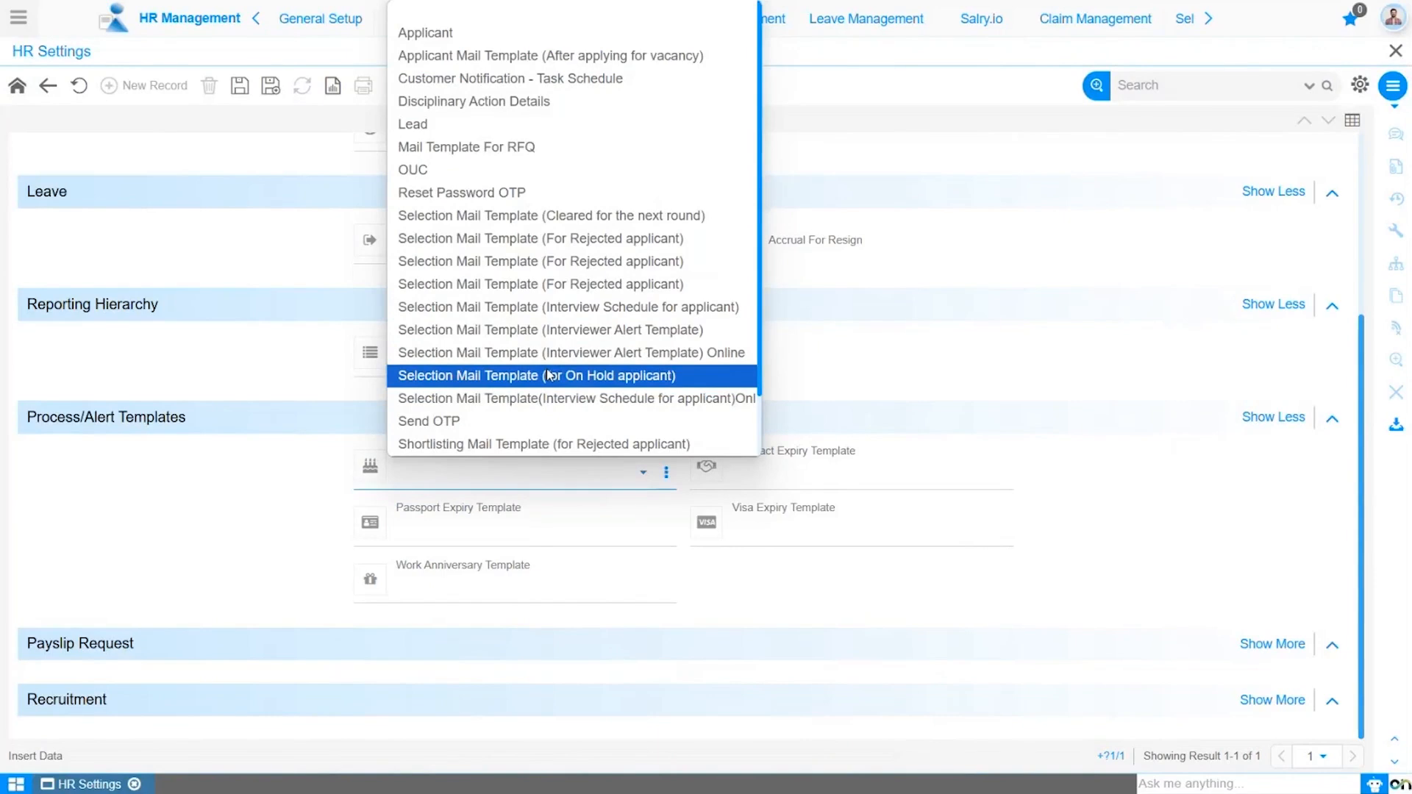
{"action": "scroll", "coordinate": [558, 441], "scroll_direction": "down", "scroll_amount": 1}
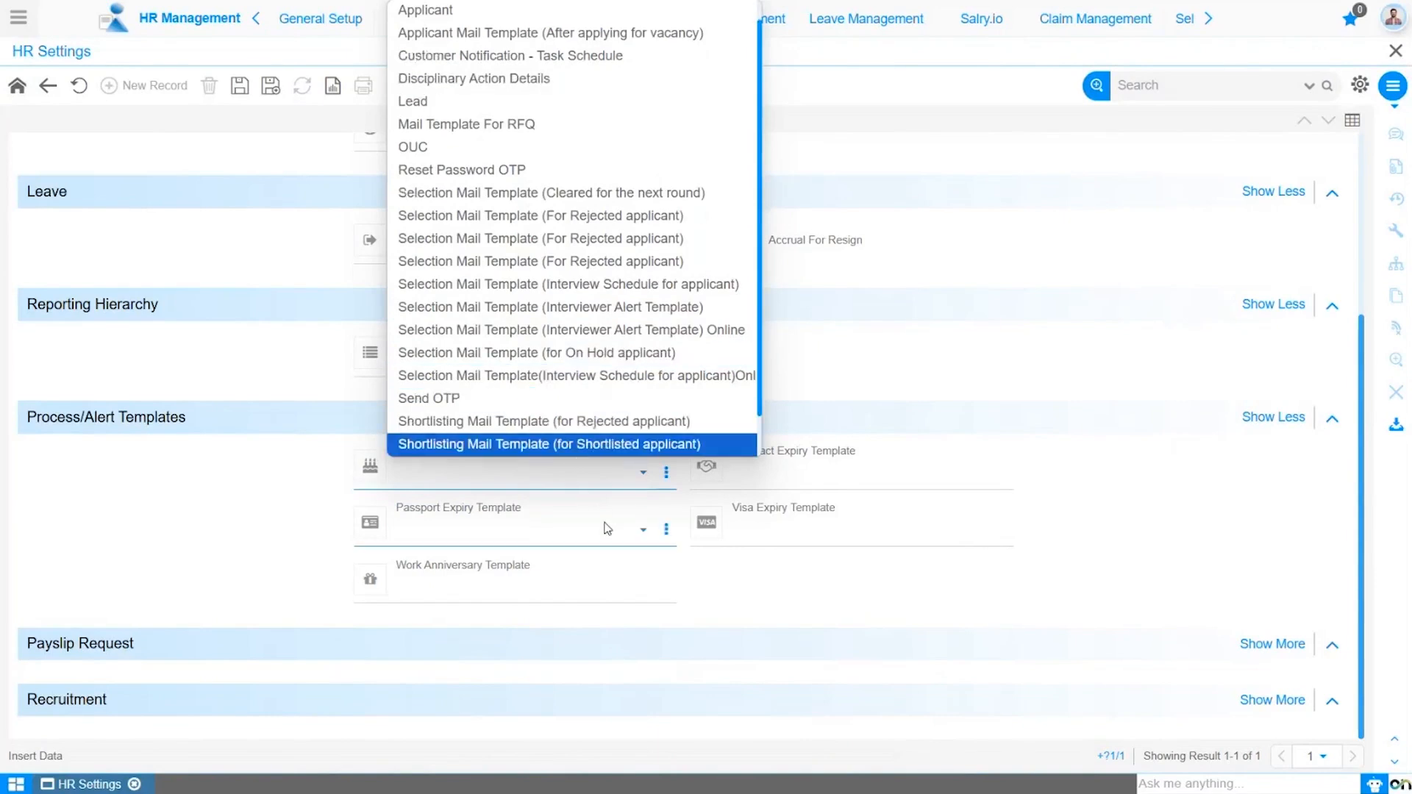
{"action": "left_click", "coordinate": [708, 572]}
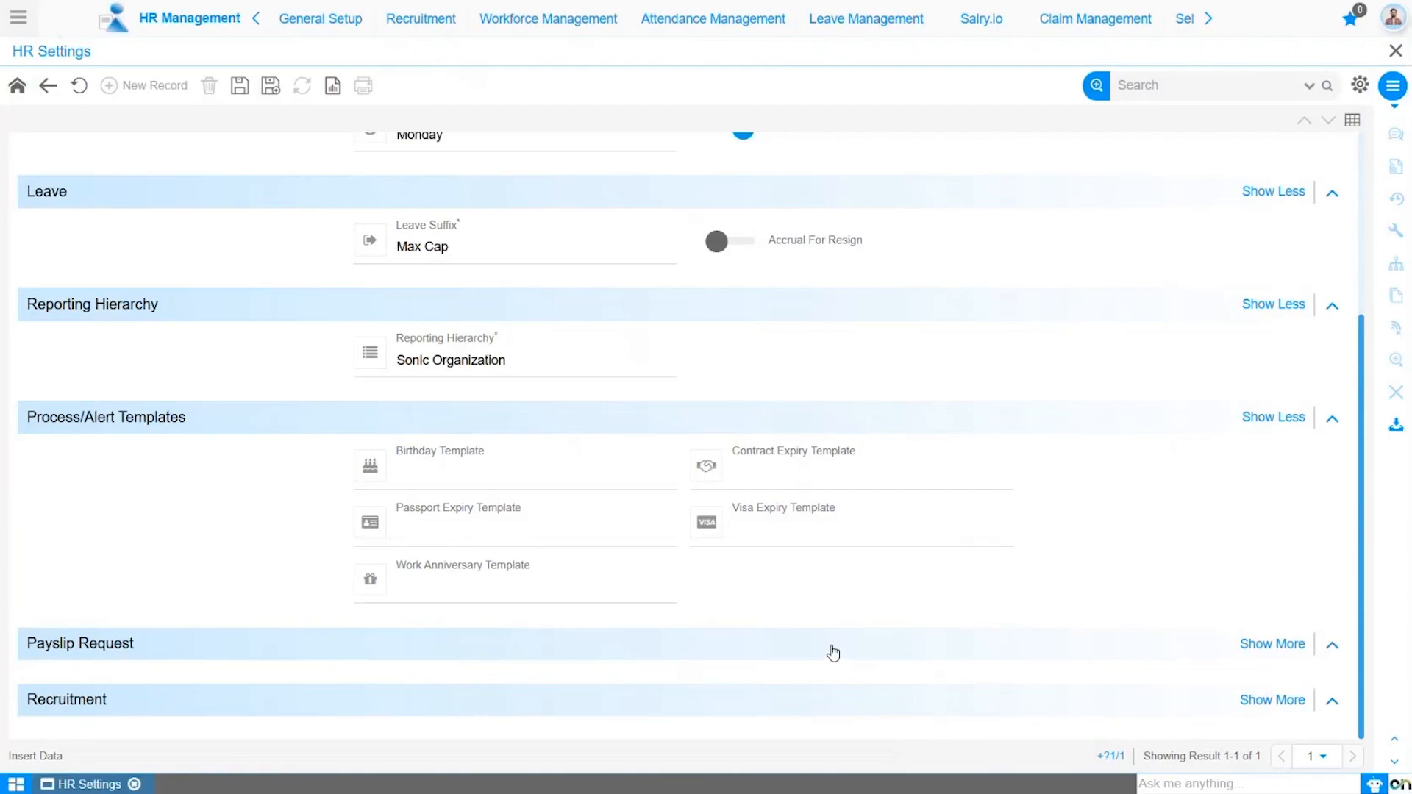
- Expand Payslip Request and try enabling Payslip Approval Required with its Job list, then disable it
{"action": "left_click", "coordinate": [1248, 646]}
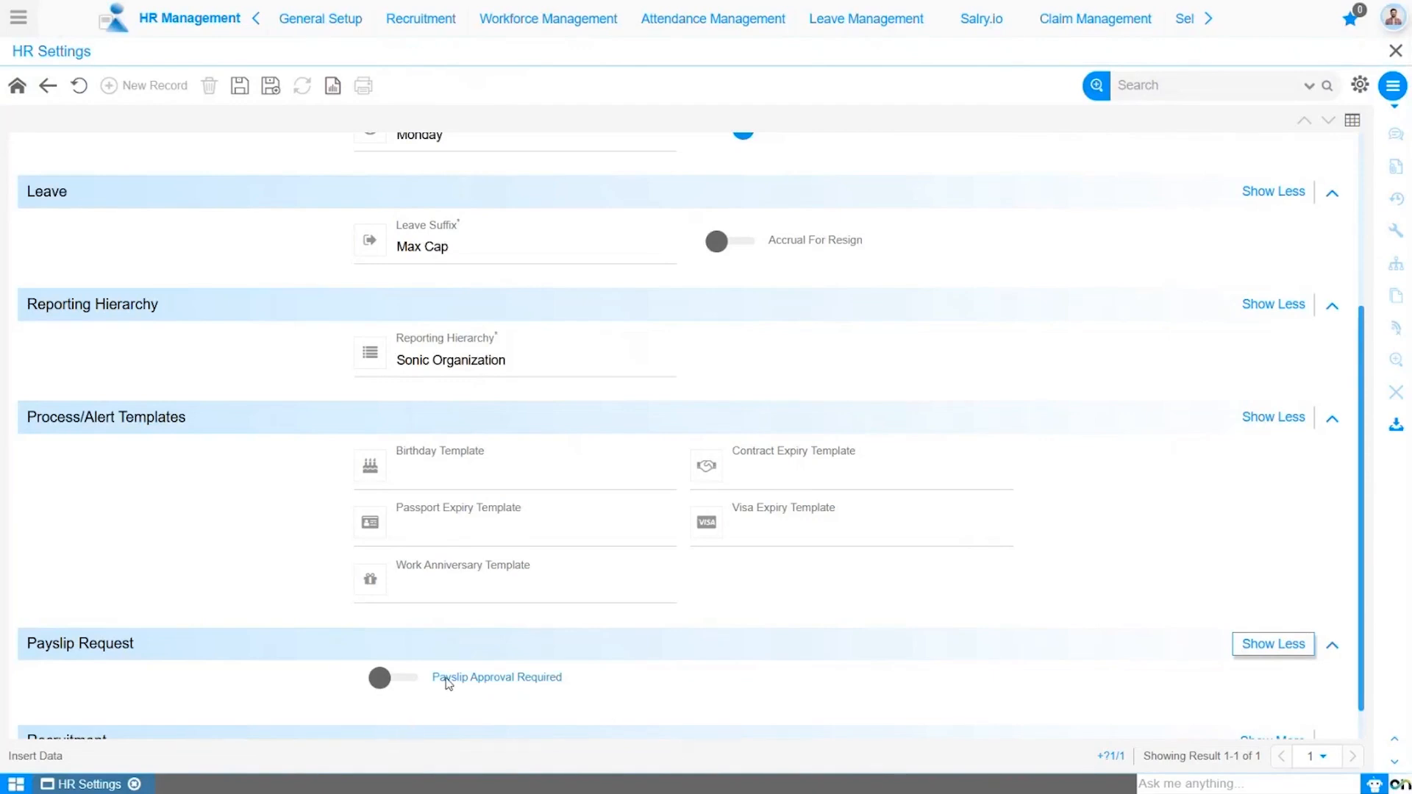
{"action": "left_click", "coordinate": [408, 677]}
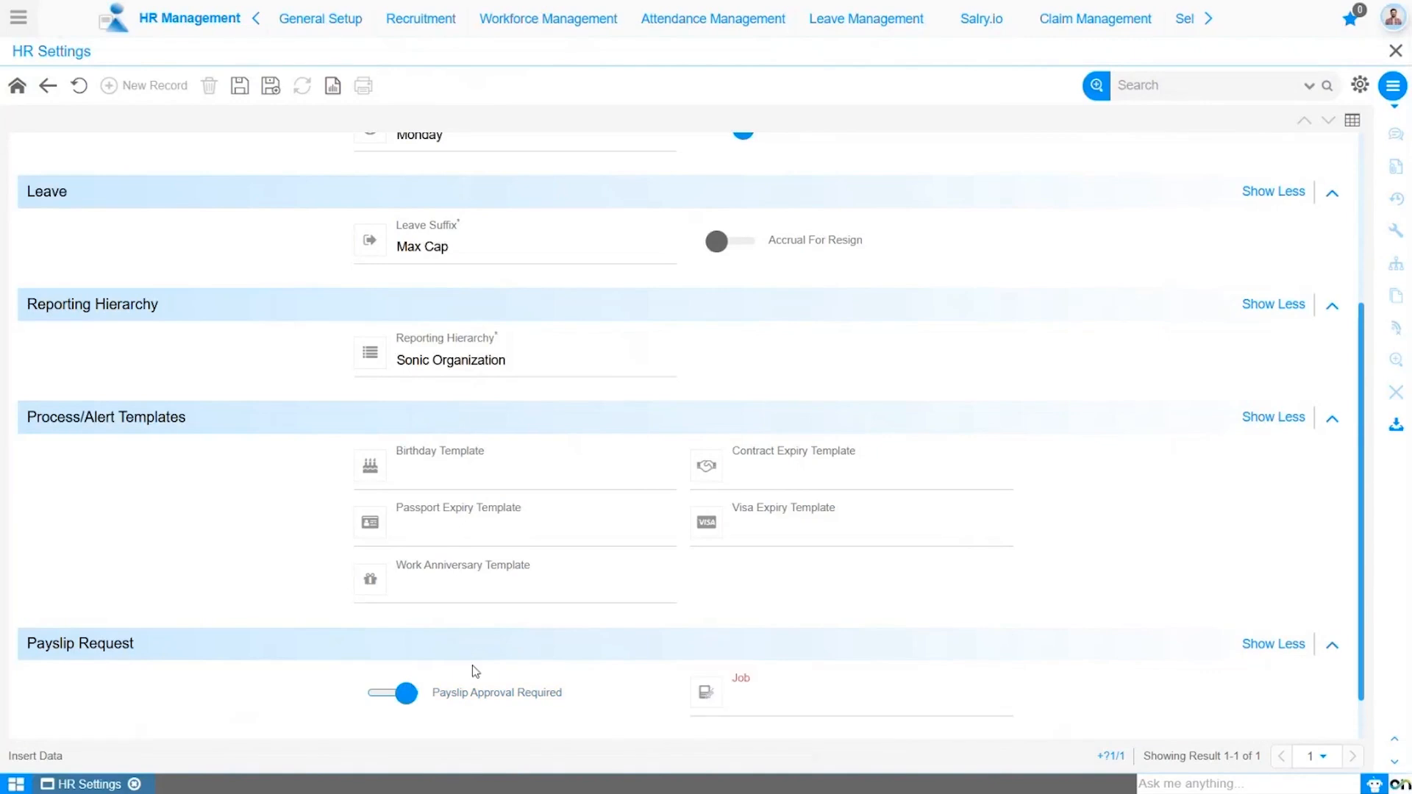
{"action": "left_click", "coordinate": [826, 709]}
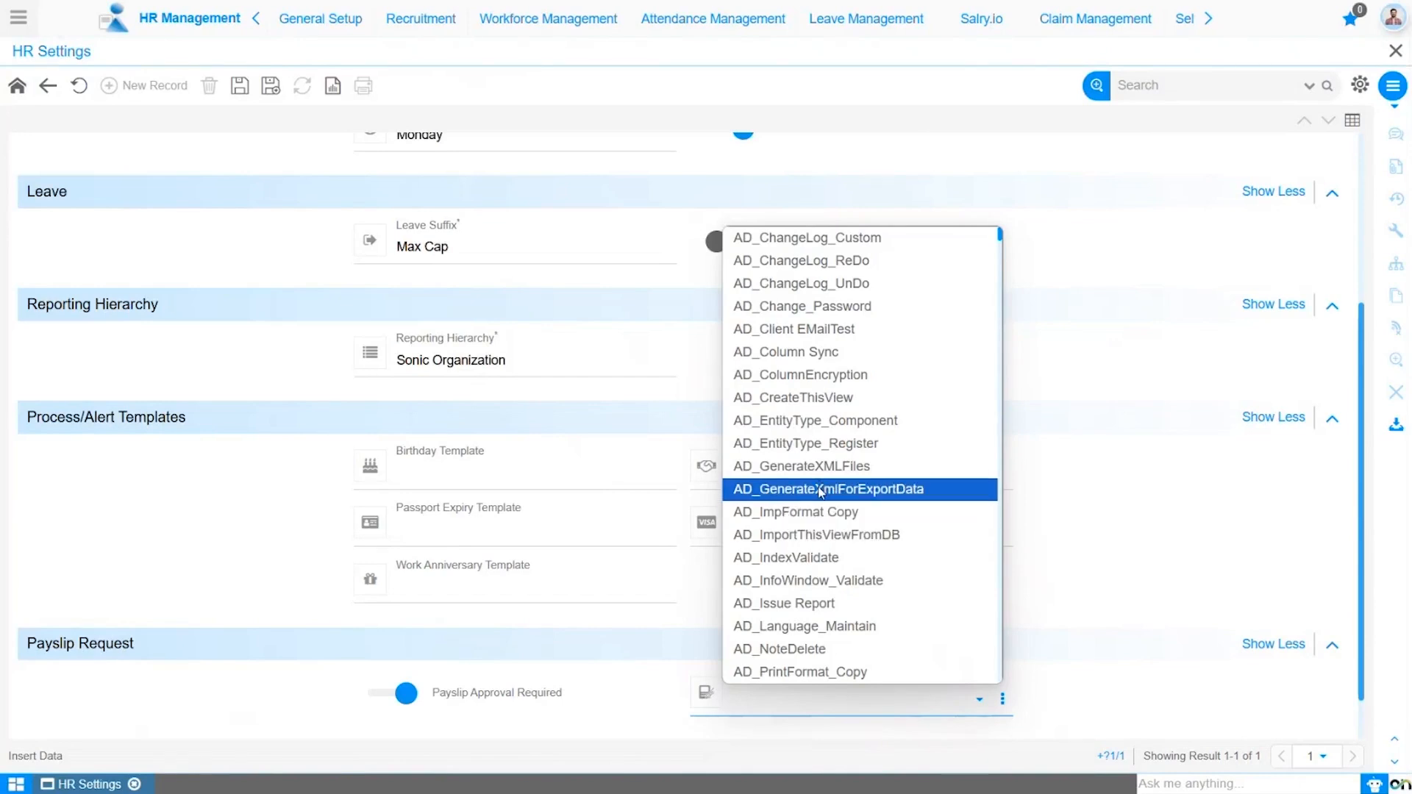
{"action": "left_click", "coordinate": [380, 695]}
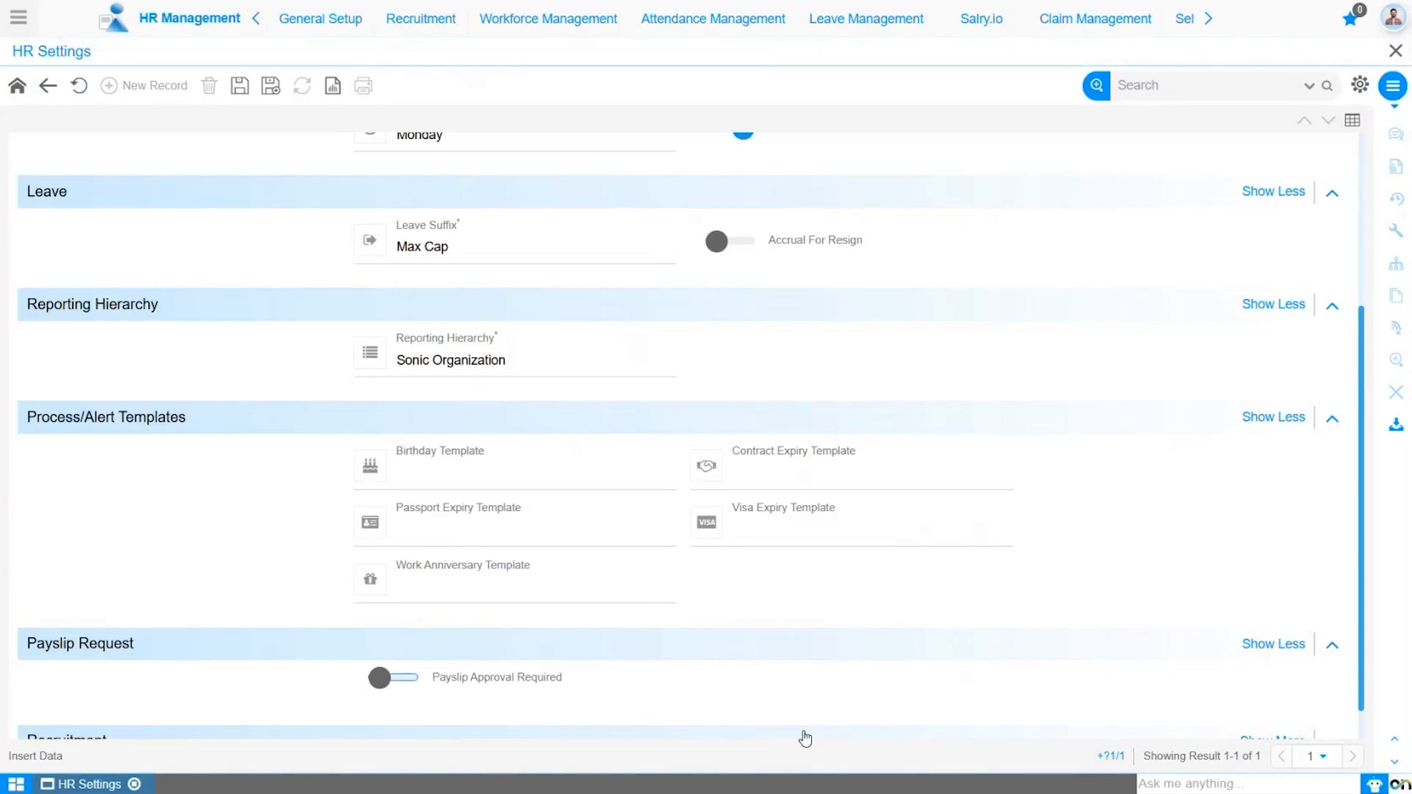
- Expand the Recruitment section and set the Recruitment Criteria to Position
{"action": "left_click", "coordinate": [1363, 728]}
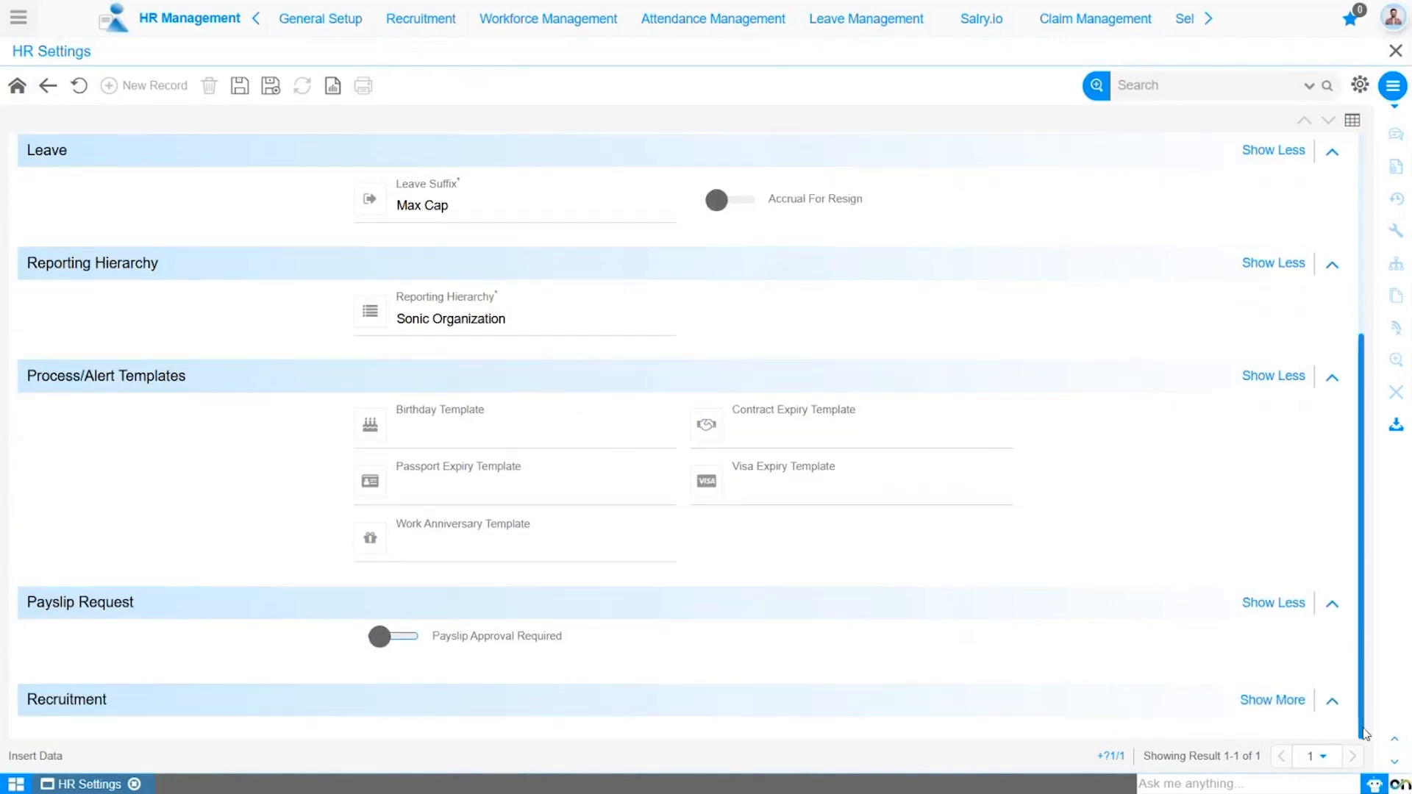
{"action": "left_click", "coordinate": [1279, 703]}
{"action": "left_click", "coordinate": [1363, 728]}
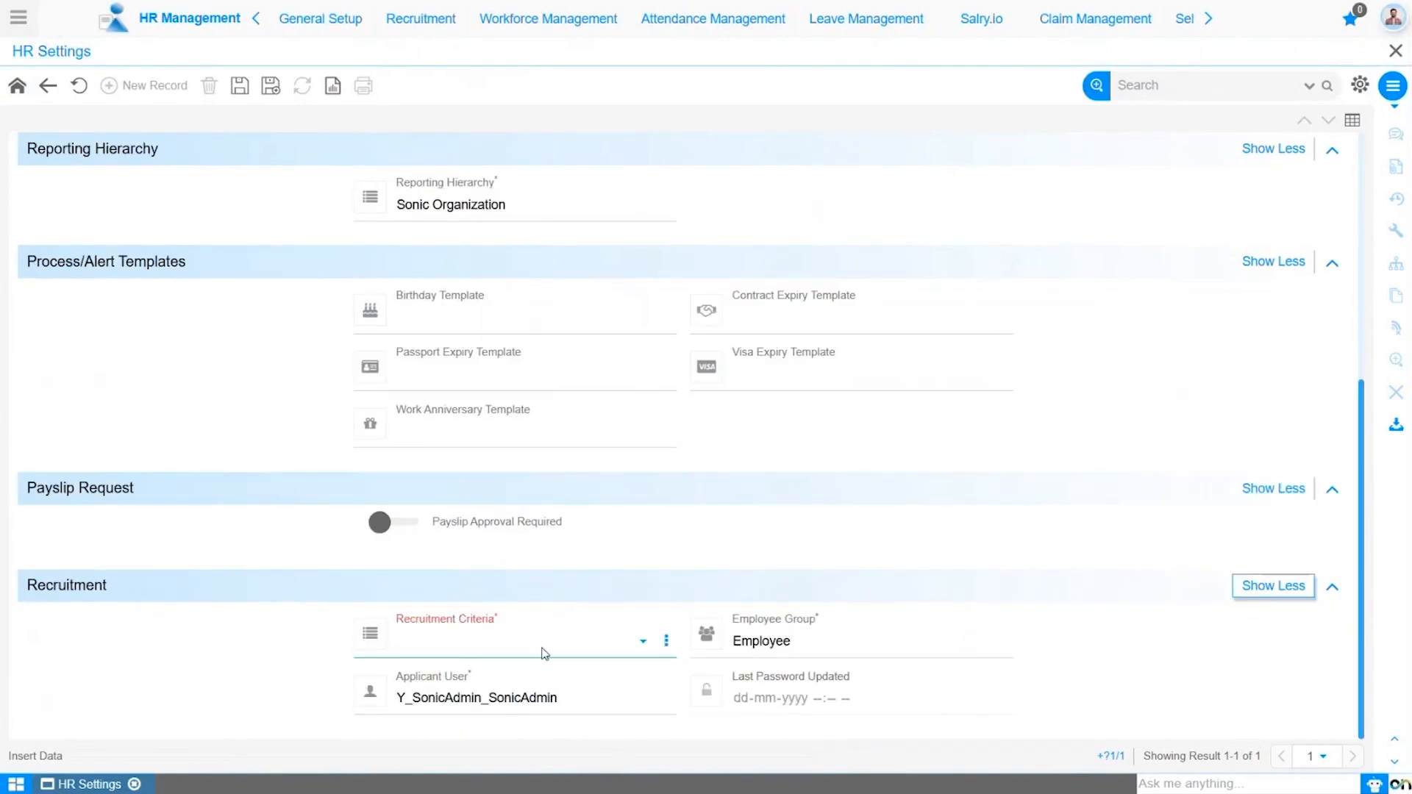
{"action": "left_click", "coordinate": [545, 653]}
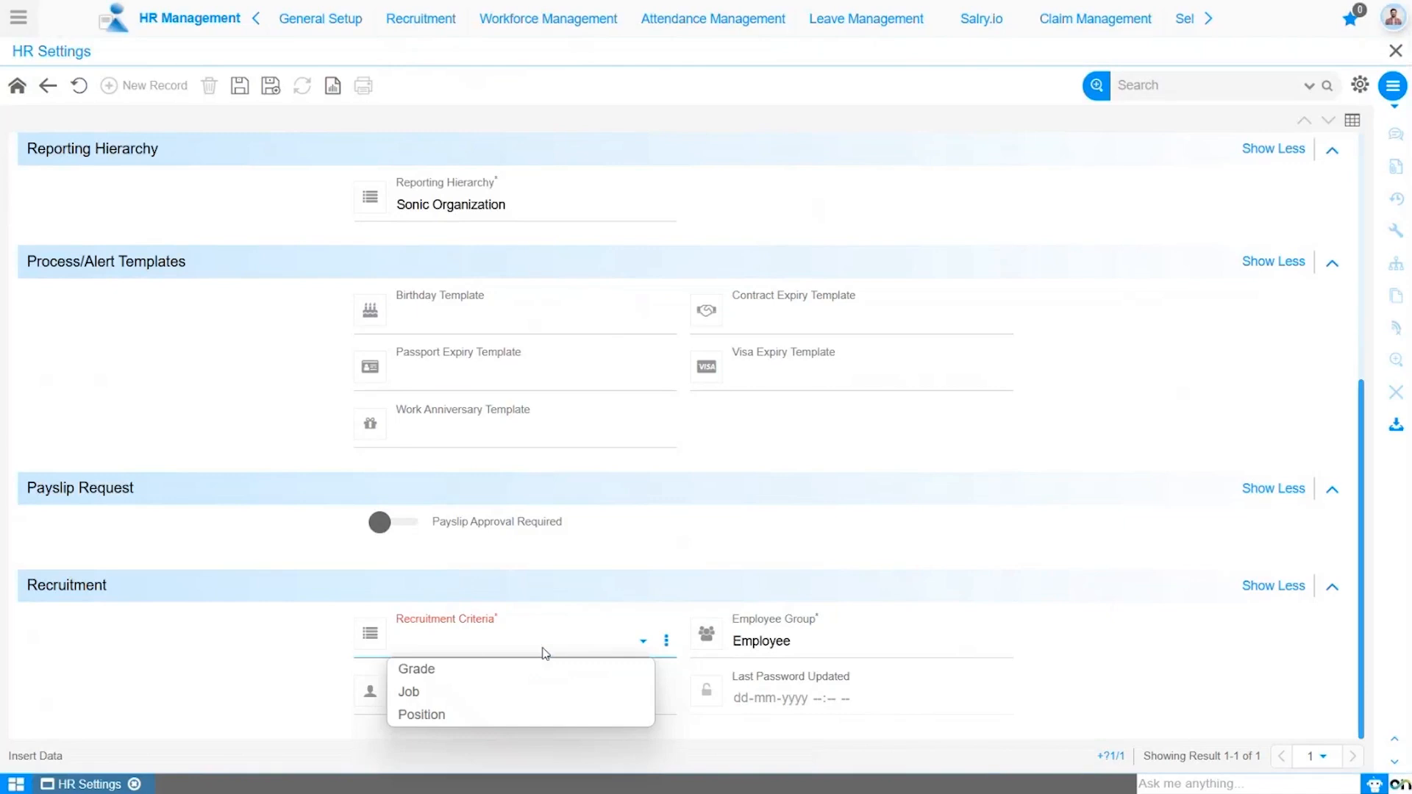
{"action": "left_click", "coordinate": [467, 717]}
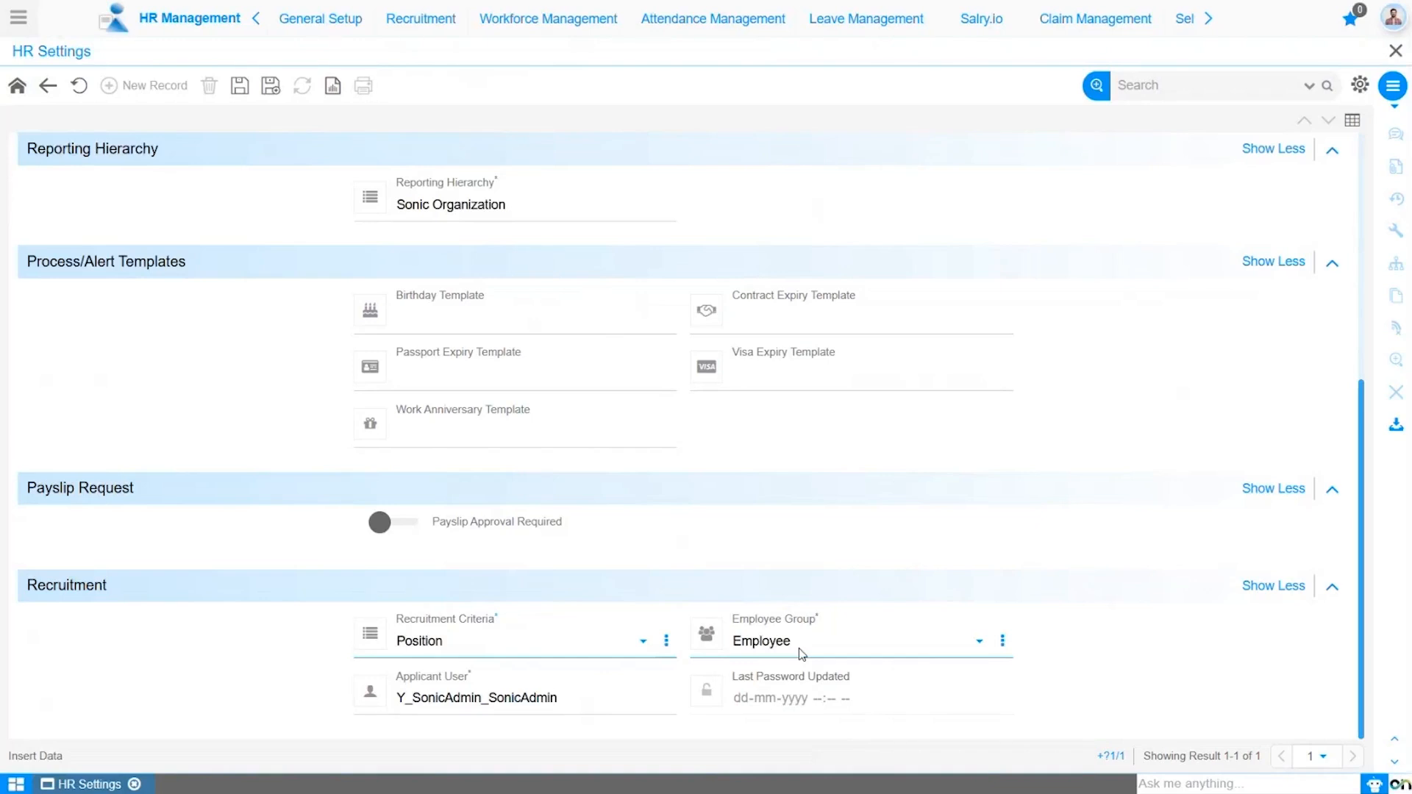
- Choose Employee as the Employee Group and save the HR Settings record
{"action": "left_click", "coordinate": [837, 654]}
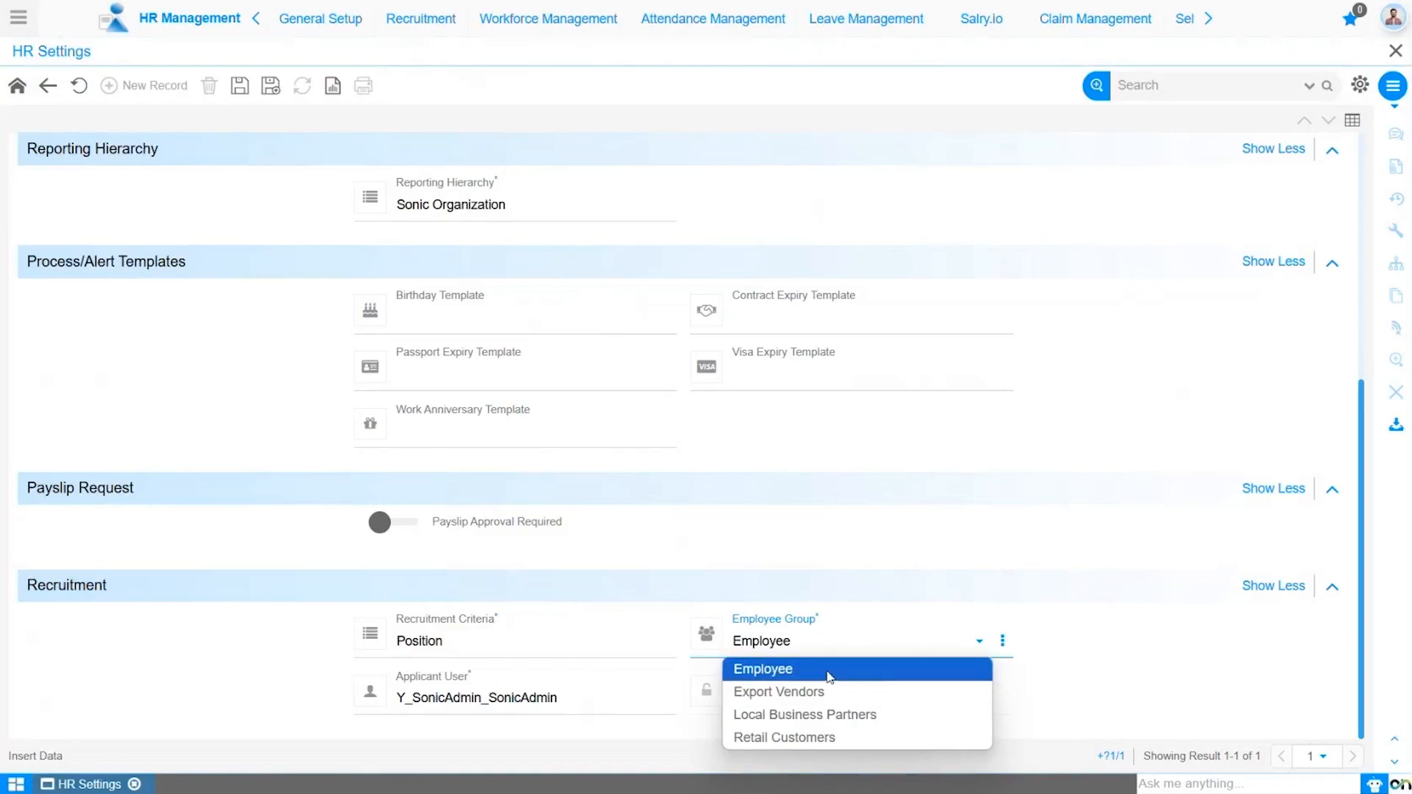
{"action": "left_click", "coordinate": [829, 671]}
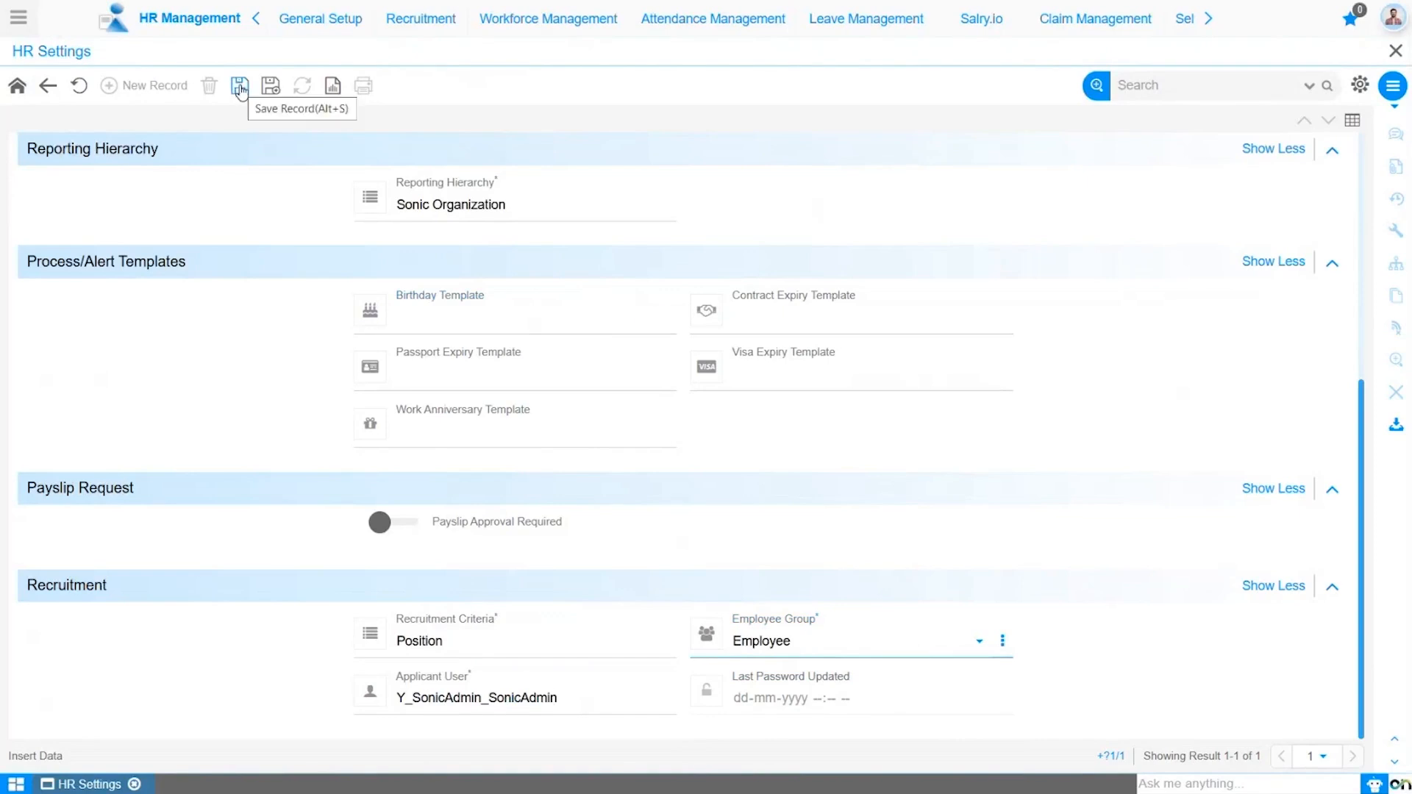
{"action": "left_click", "coordinate": [241, 88]}
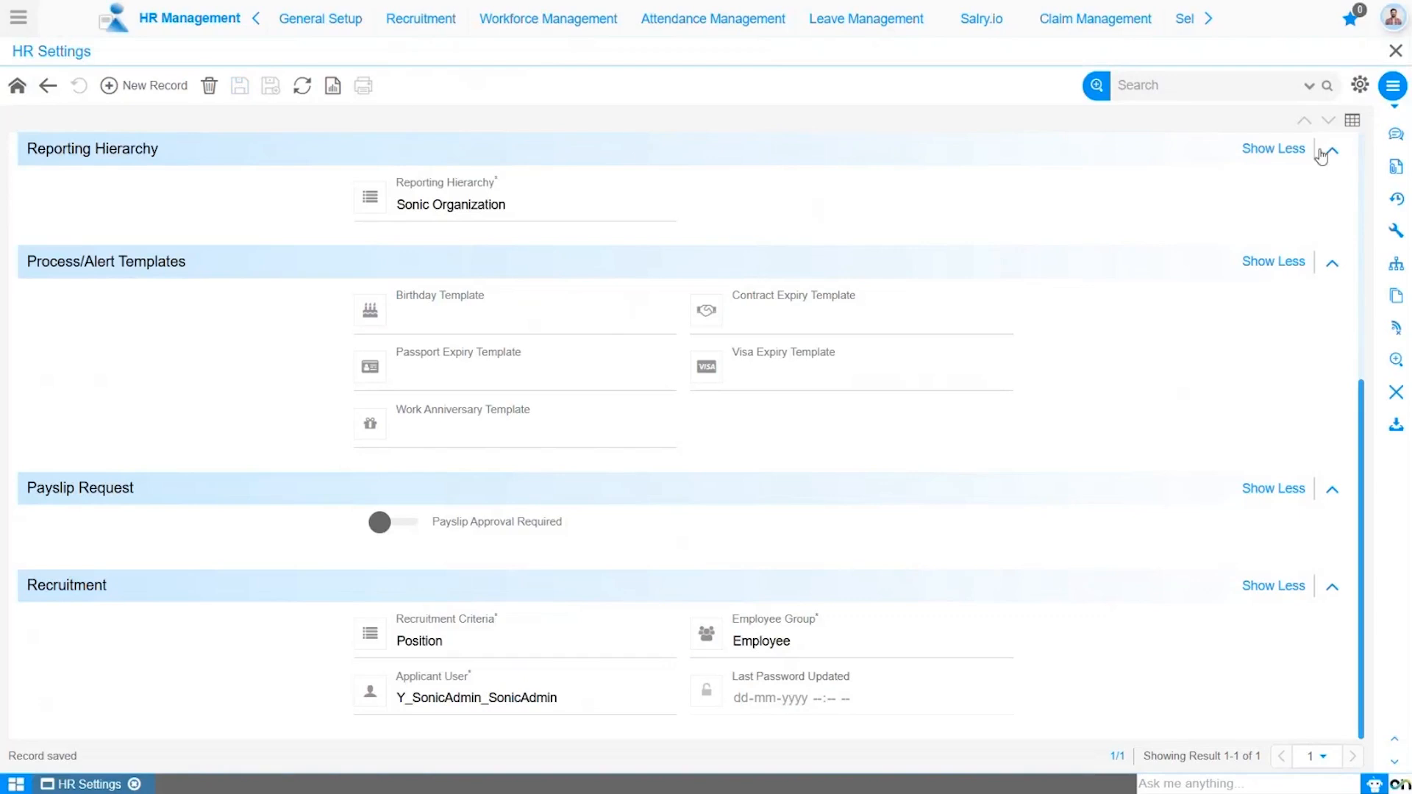
{"action": "scroll", "coordinate": [1362, 165], "scroll_direction": "up", "scroll_amount": 5}
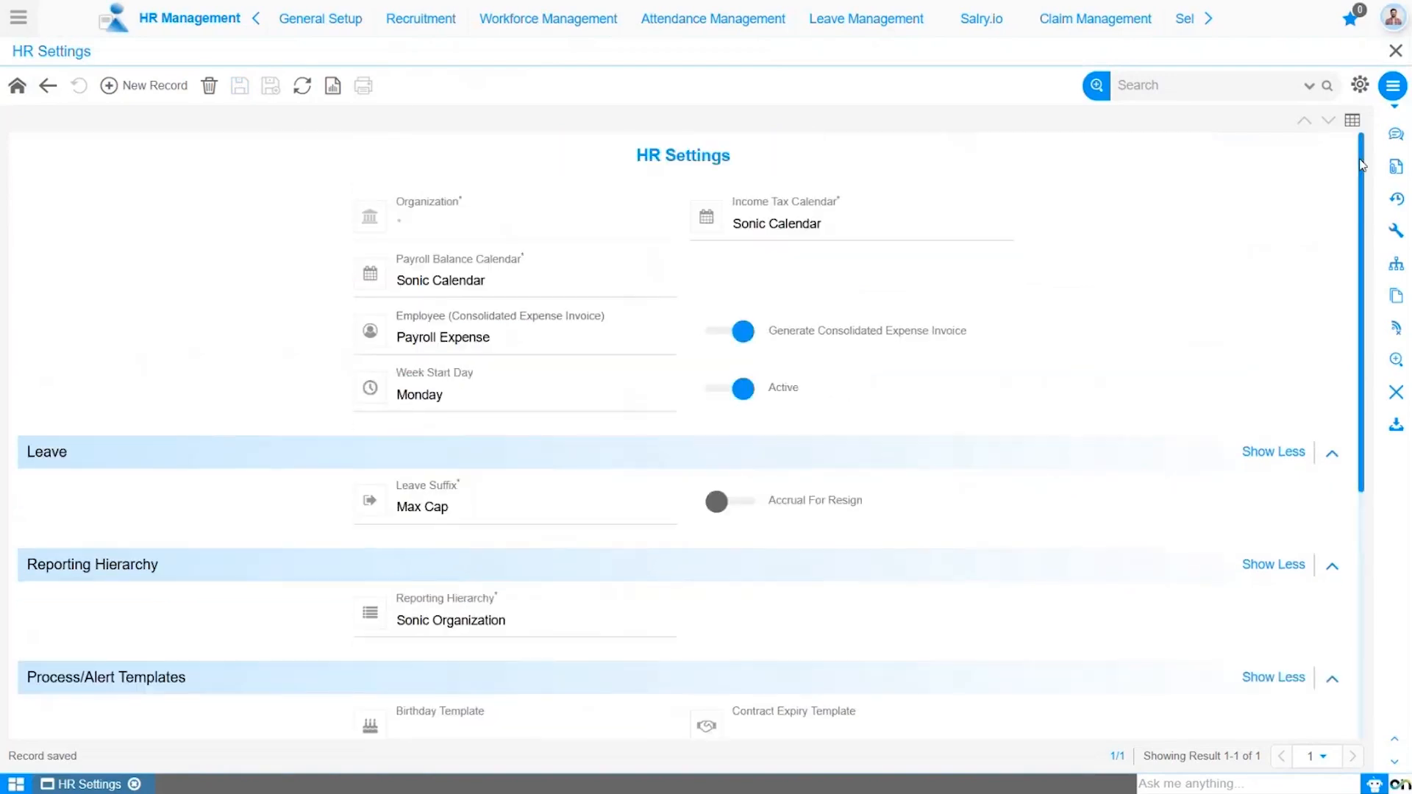